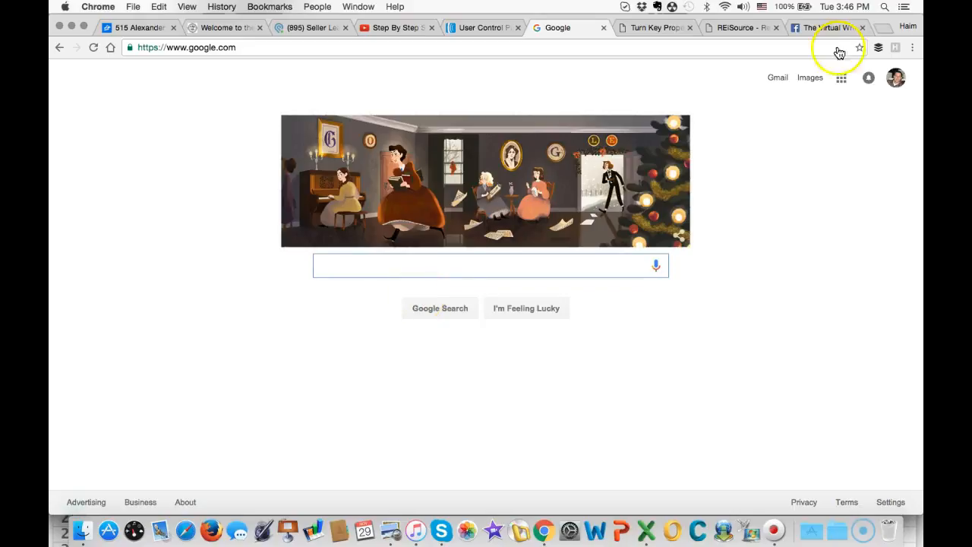
- Browse the Market Overviews city list on the Turnkey-Reviews site and view the San Antonio market page
click(650, 29)
scroll(289, 311, up, 6)
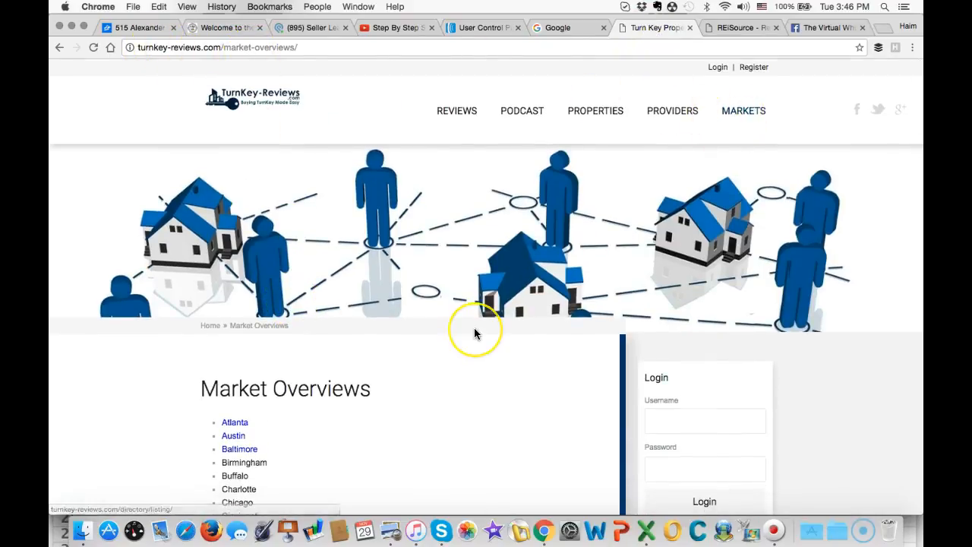
scroll(474, 333, down, 3)
scroll(282, 334, down, 2)
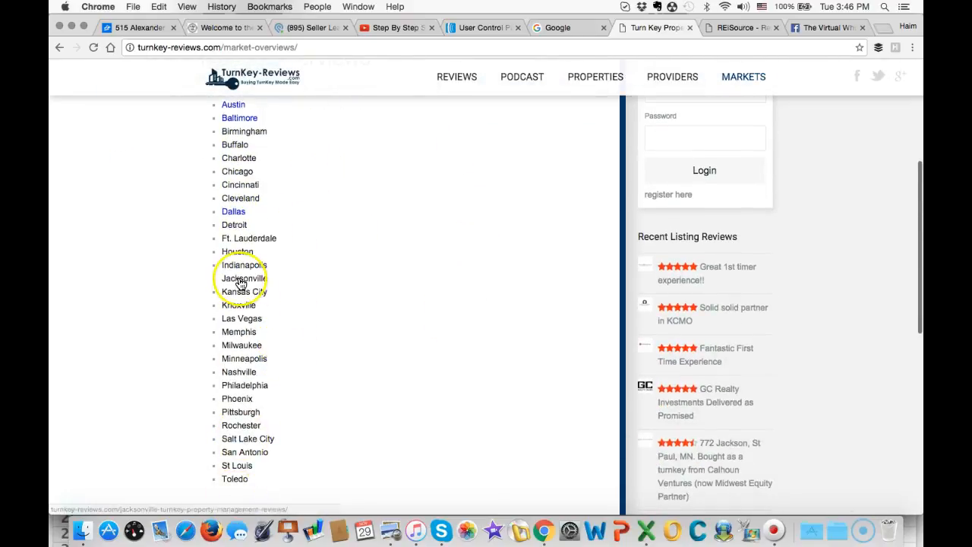
scroll(238, 275, down, 1)
scroll(239, 278, up, 2)
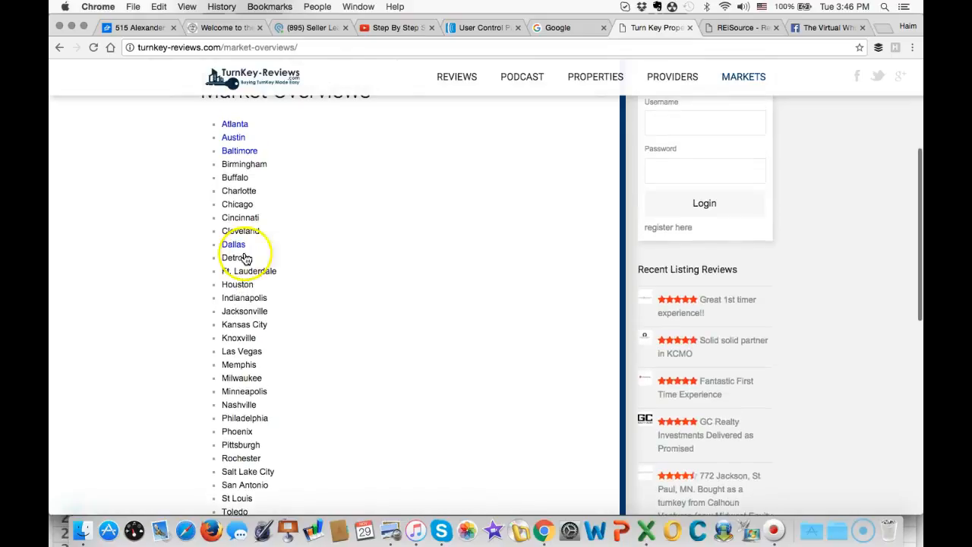
scroll(238, 278, down, 2)
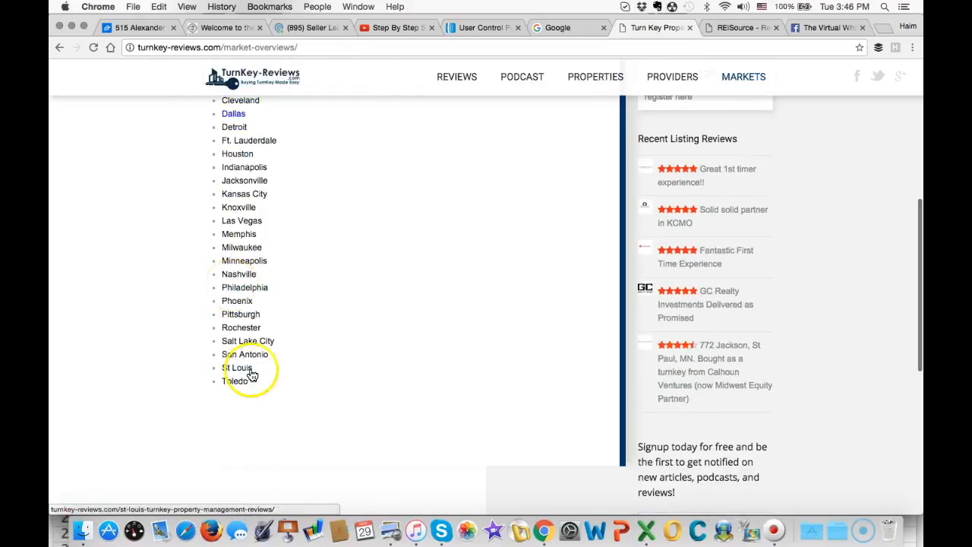
click(250, 356)
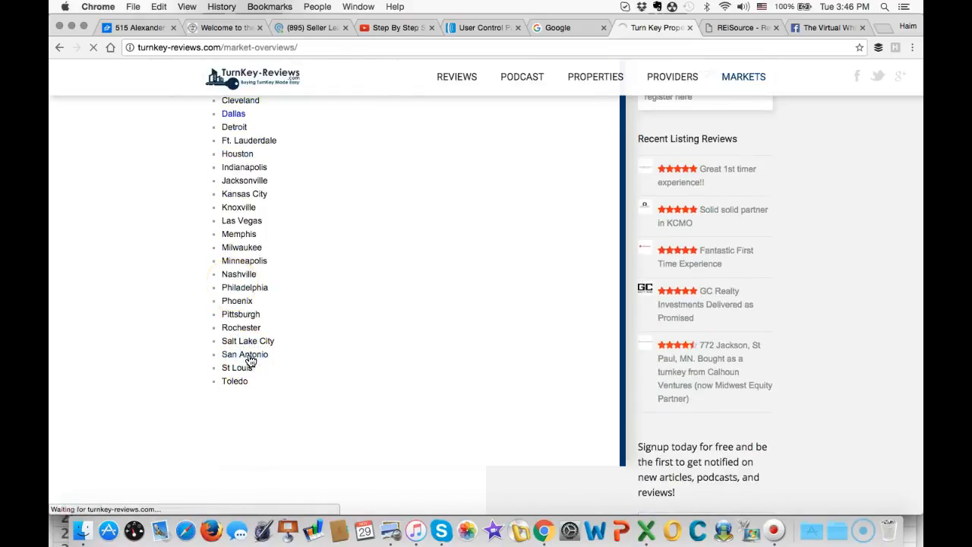
scroll(250, 360, down, 2)
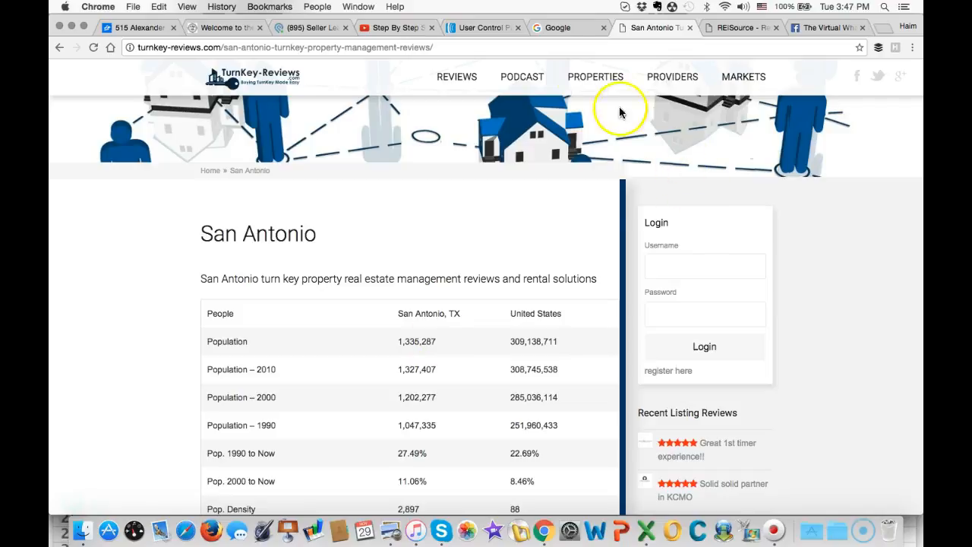
- Search Google for "san antonio metro population"
click(563, 31)
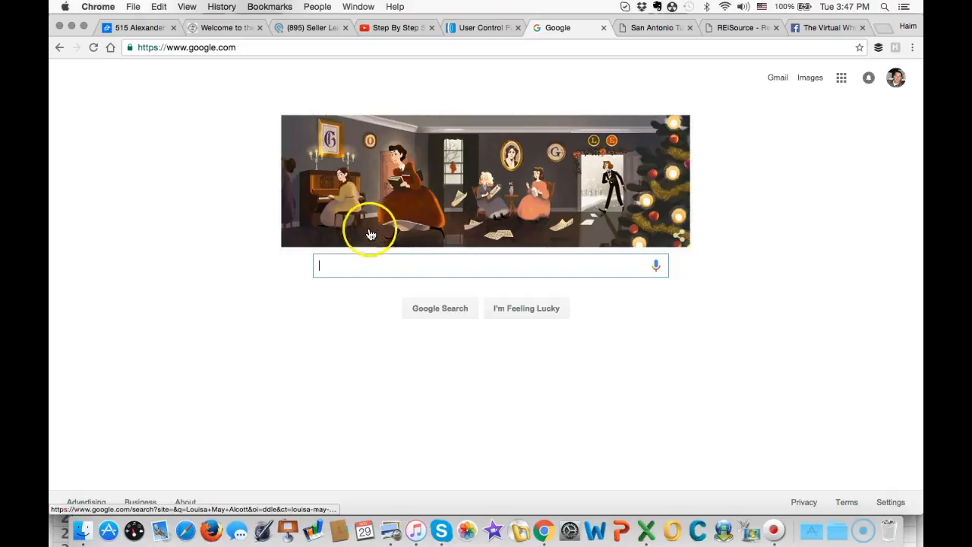
click(369, 266)
text(San)
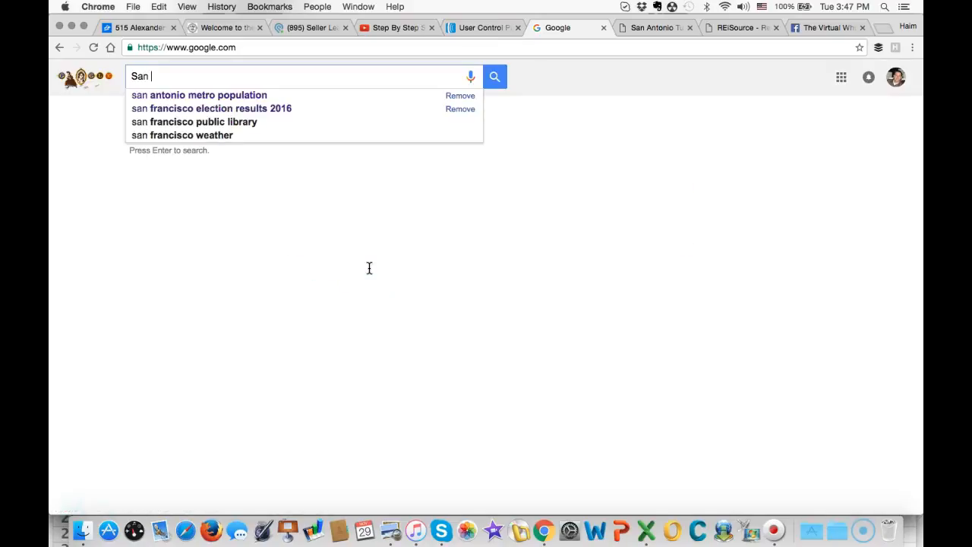
key(Down)
key(Return)
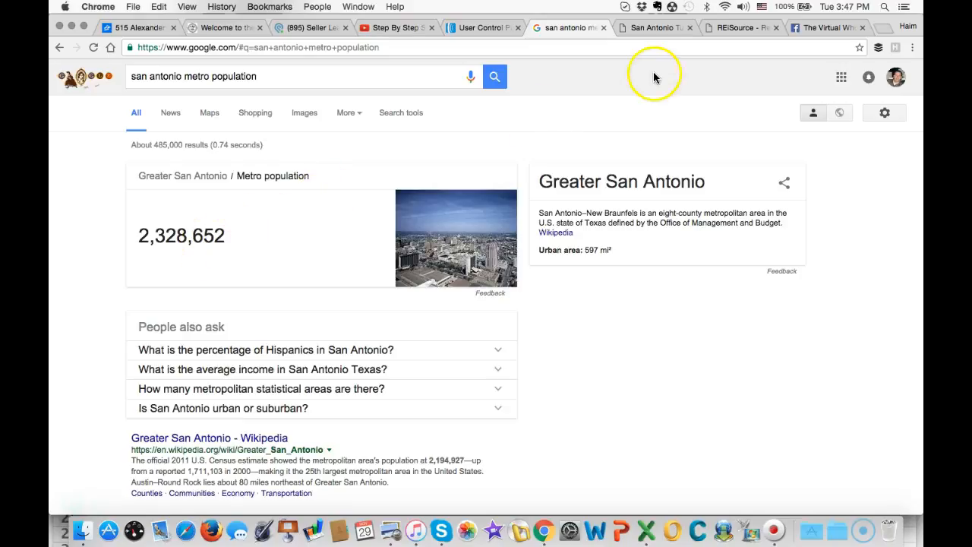
- Switch to the REISource site and start a Create Your Own prospecting list
click(648, 28)
click(733, 28)
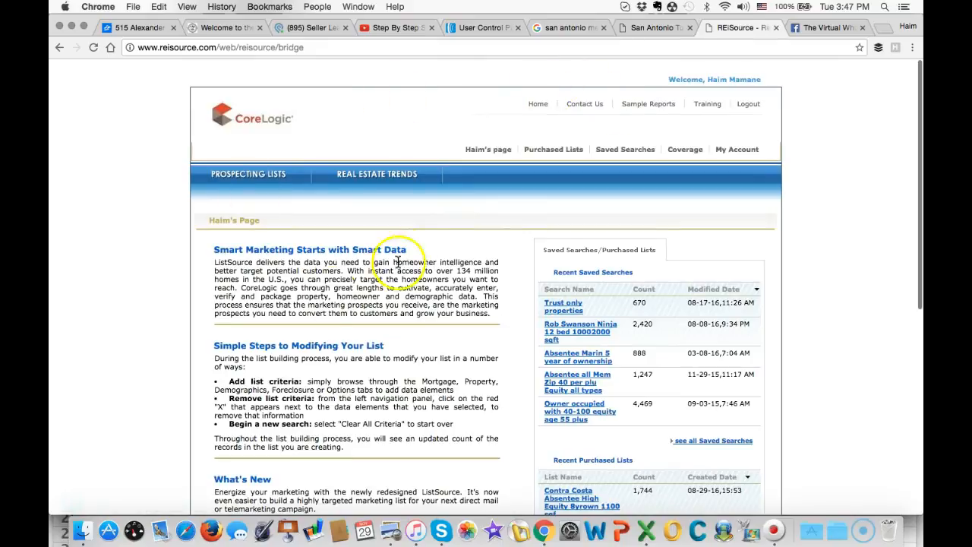
mouse_move(277, 174)
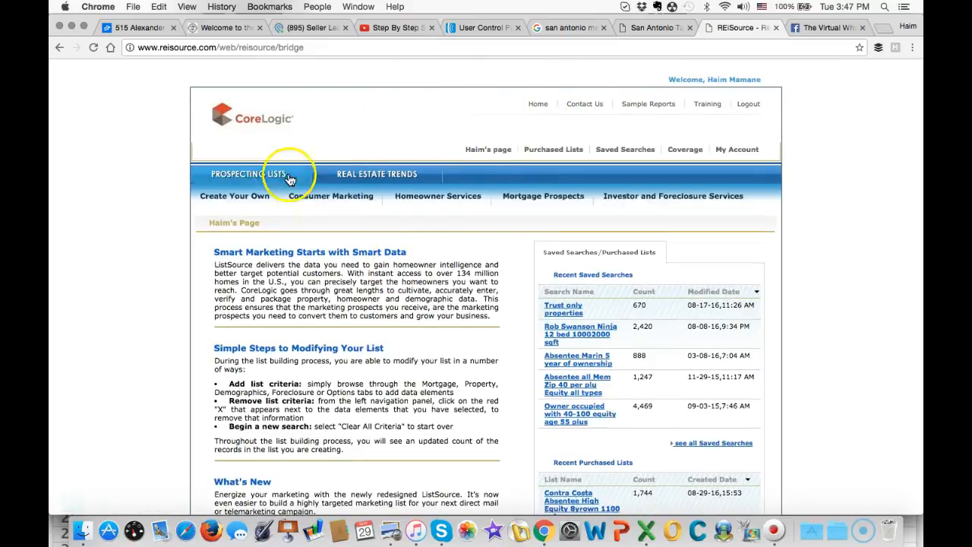
click(242, 199)
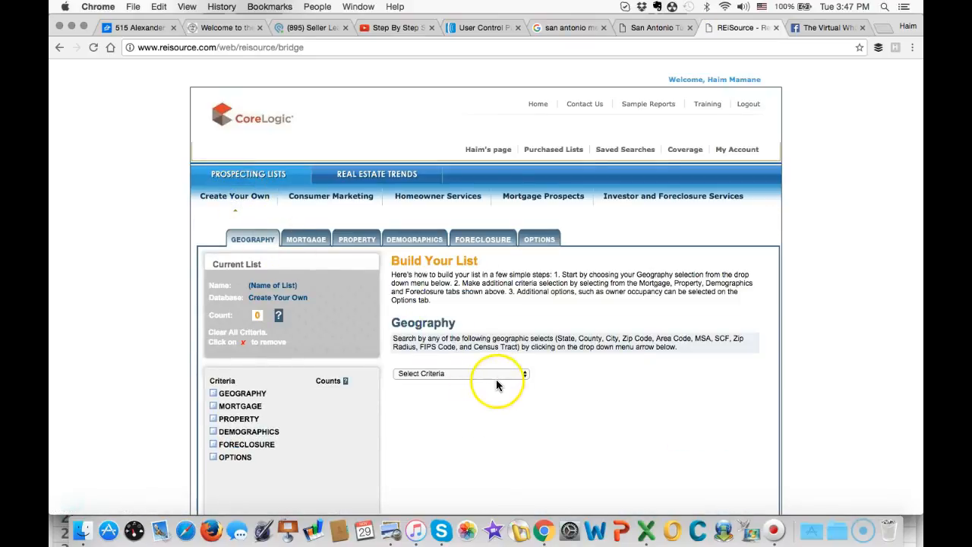
- Set the list's geography criterion to MSA and choose Texas as the state
click(499, 378)
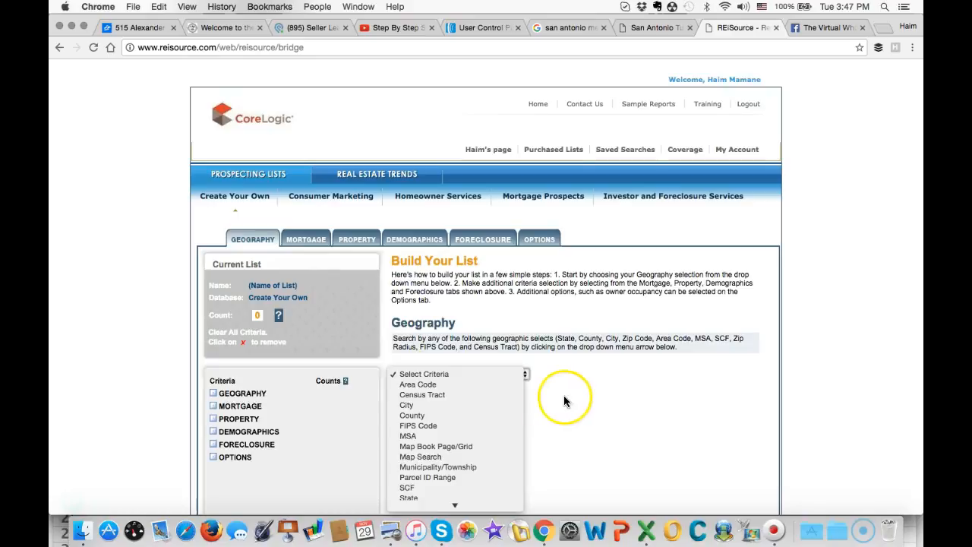
click(426, 439)
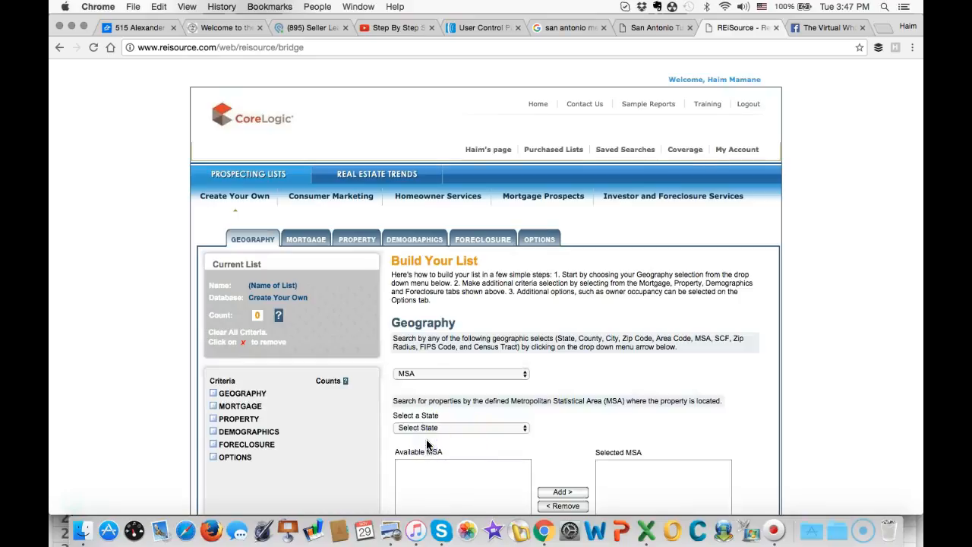
scroll(602, 408, down, 2)
scroll(602, 408, down, 1)
click(523, 348)
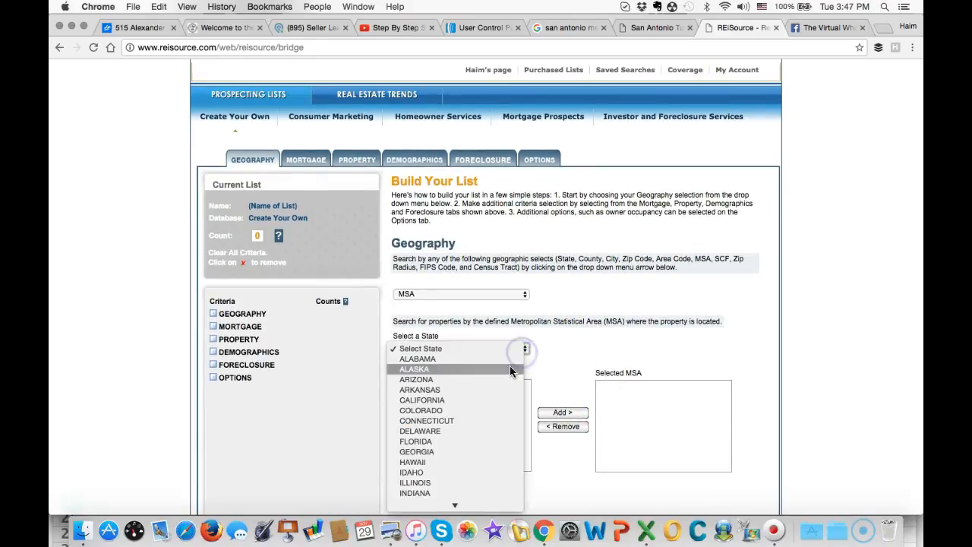
scroll(507, 370, down, 1)
scroll(508, 372, down, 10)
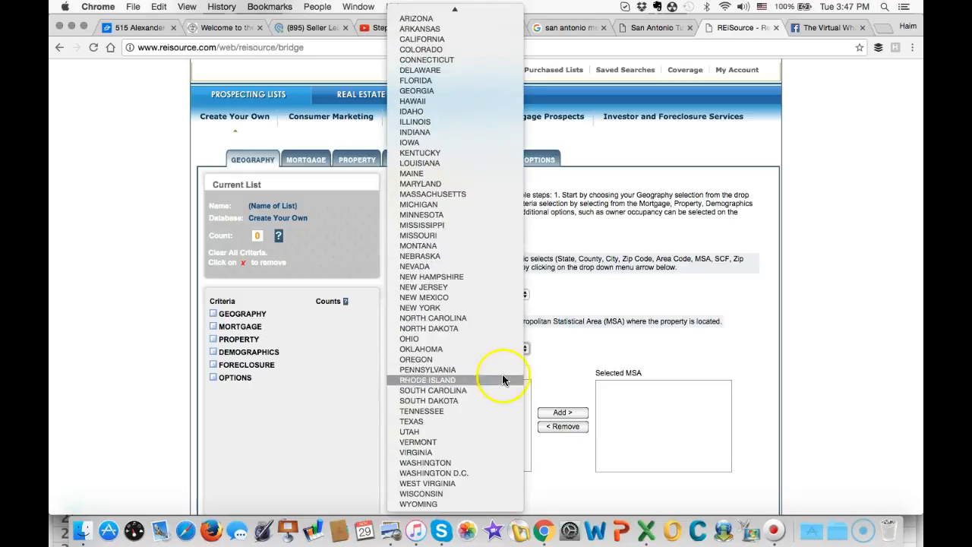
click(453, 421)
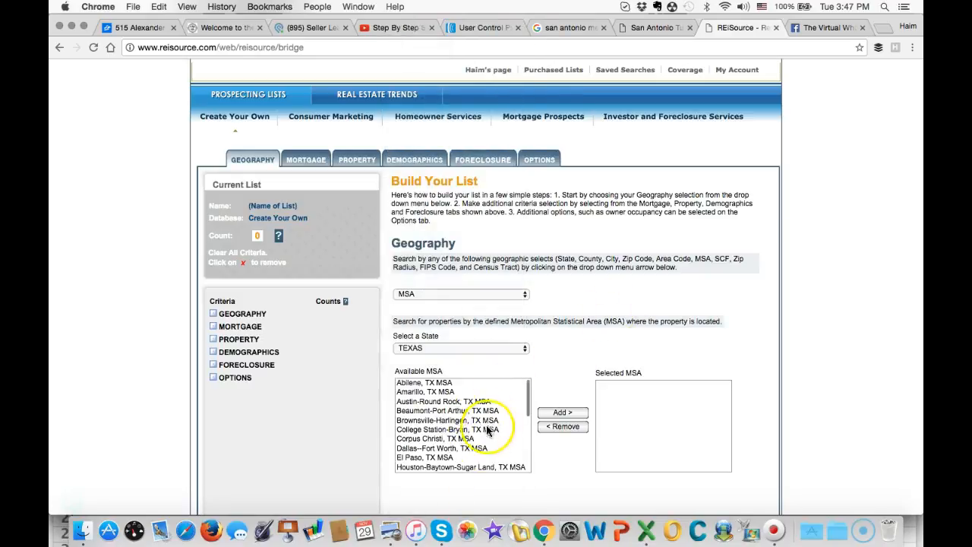
- Add San Antonio, TX MSA to the selected metropolitan areas
scroll(477, 427, down, 3)
scroll(476, 428, down, 5)
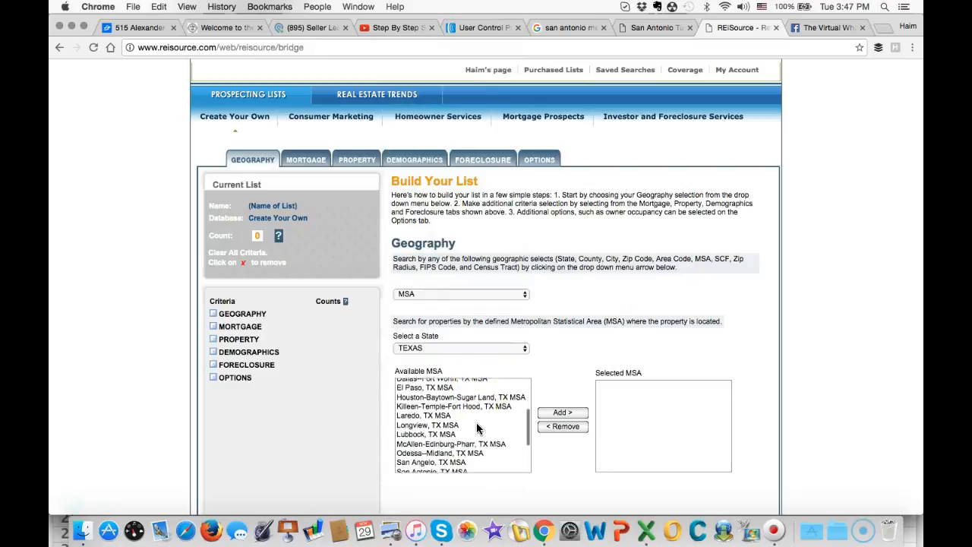
click(446, 446)
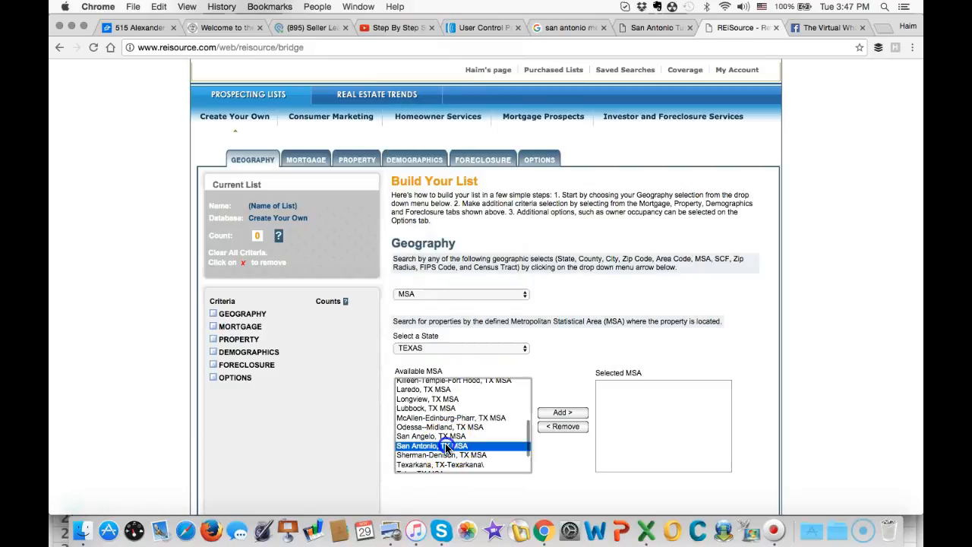
click(557, 413)
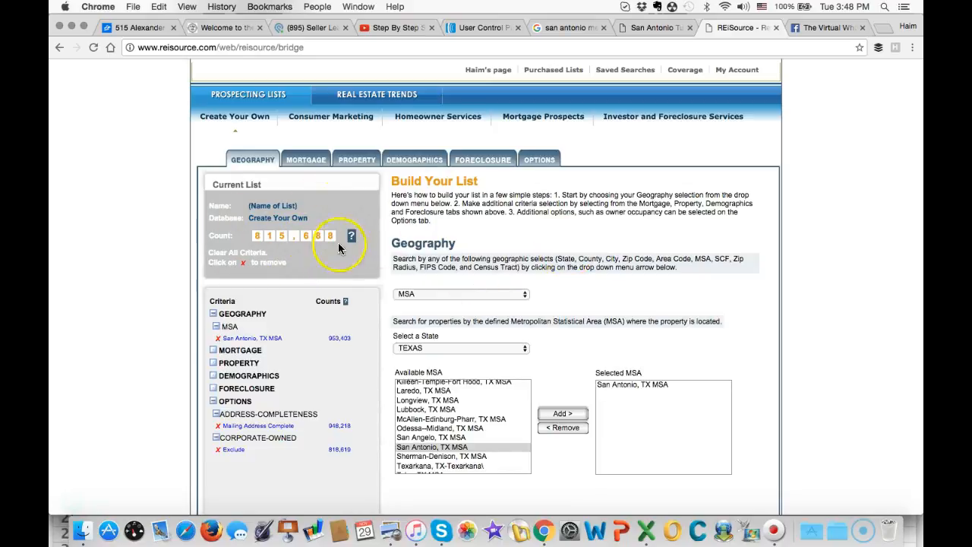
- Add a Property Type criterion restricting the list to Residential: SFR
click(358, 162)
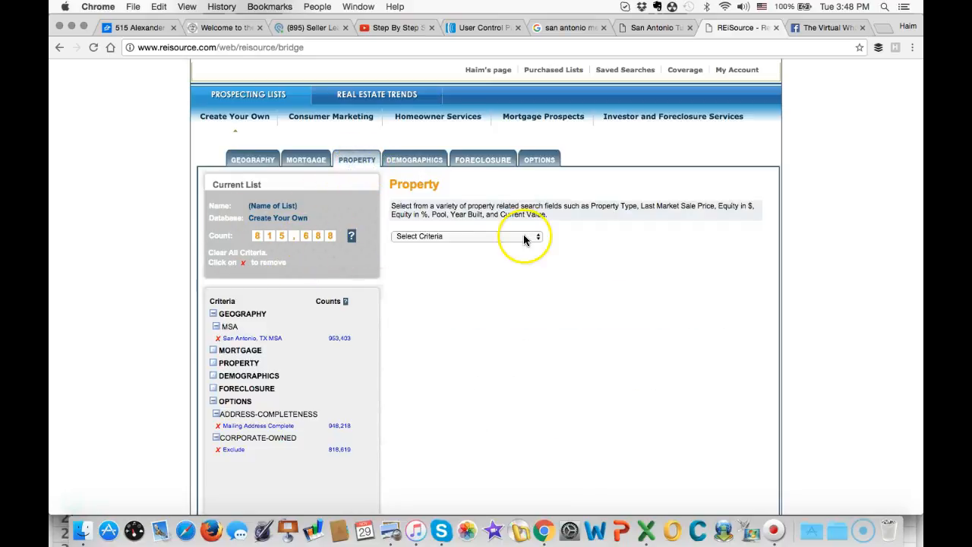
click(523, 236)
scroll(498, 372, down, 2)
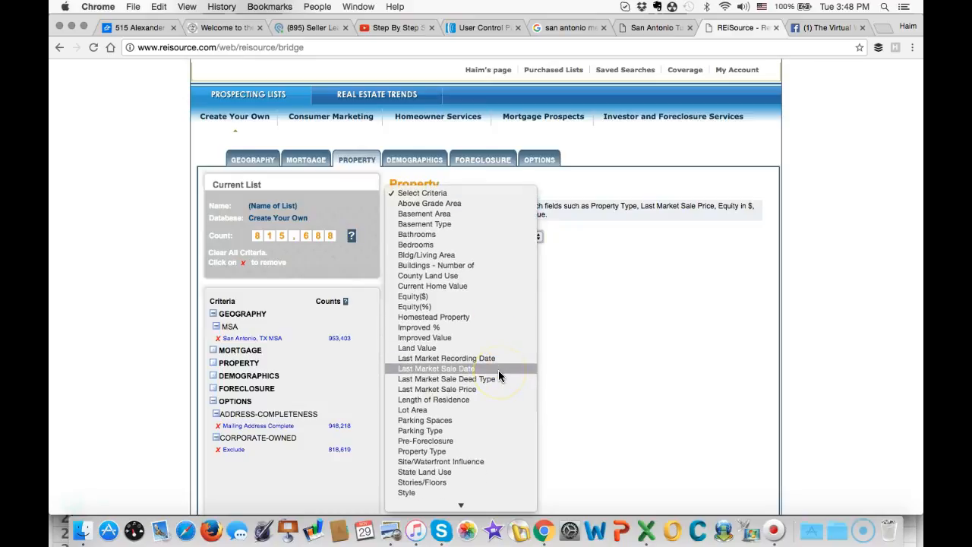
click(476, 450)
scroll(500, 363, down, 5)
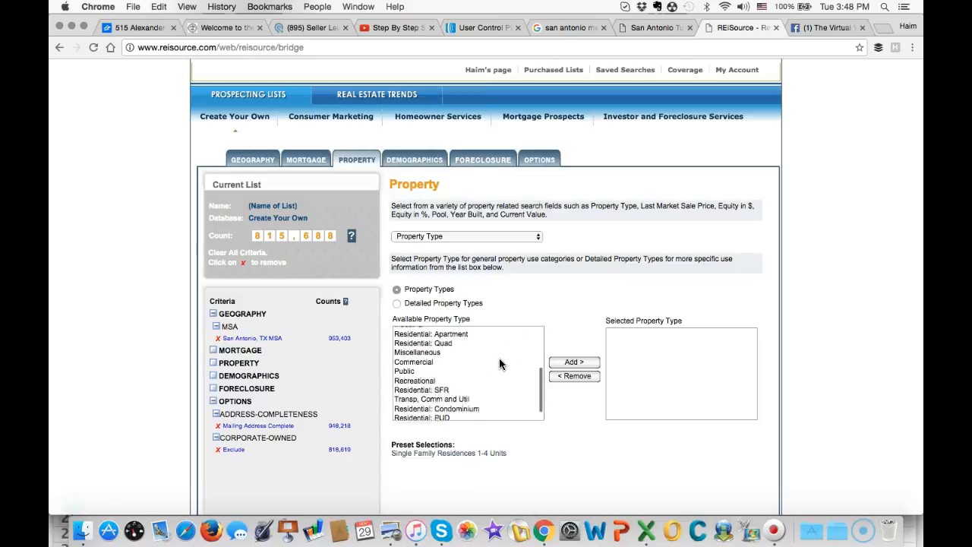
click(444, 378)
click(560, 366)
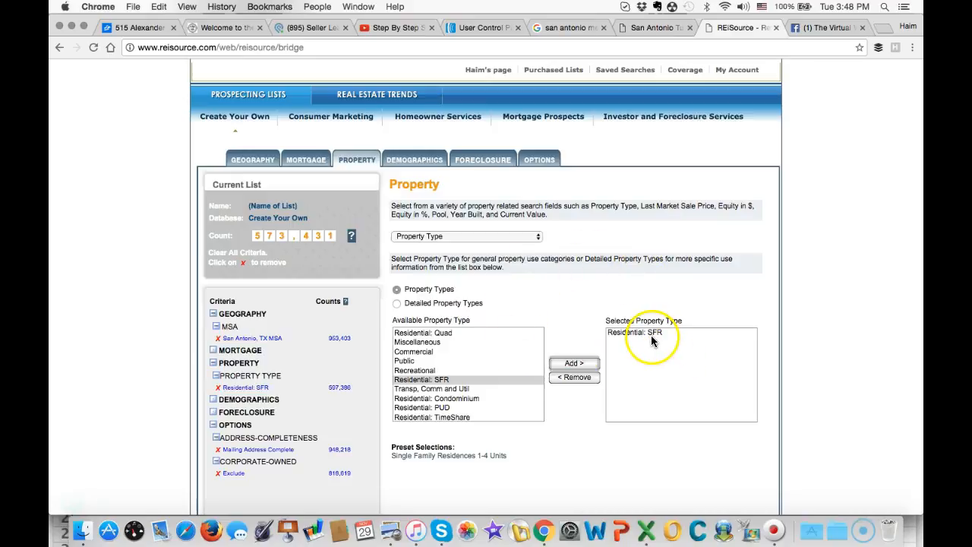
- Add a Last Market Sale Date criterion covering the last 3 months, 08/29/2016 to 11/29/2016
click(522, 237)
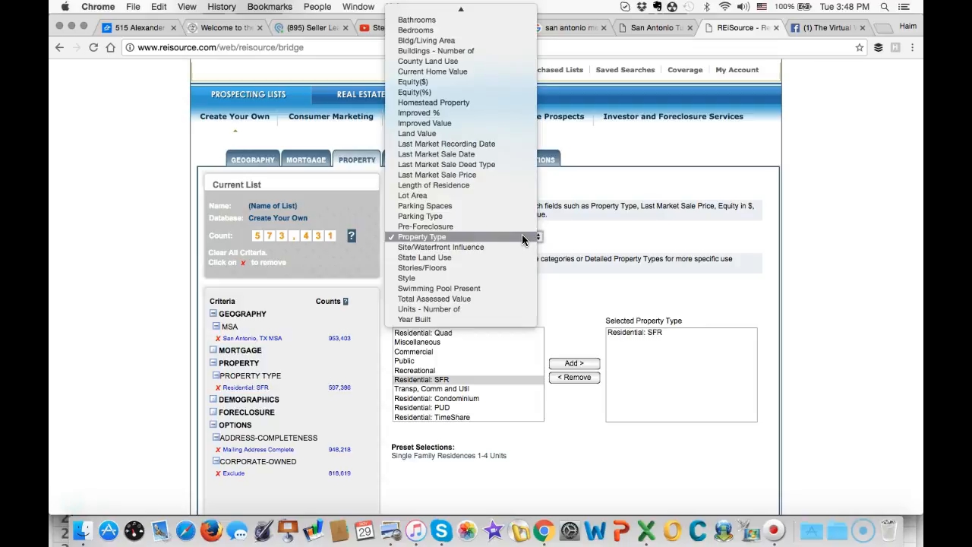
click(505, 205)
scroll(505, 200, up, 2)
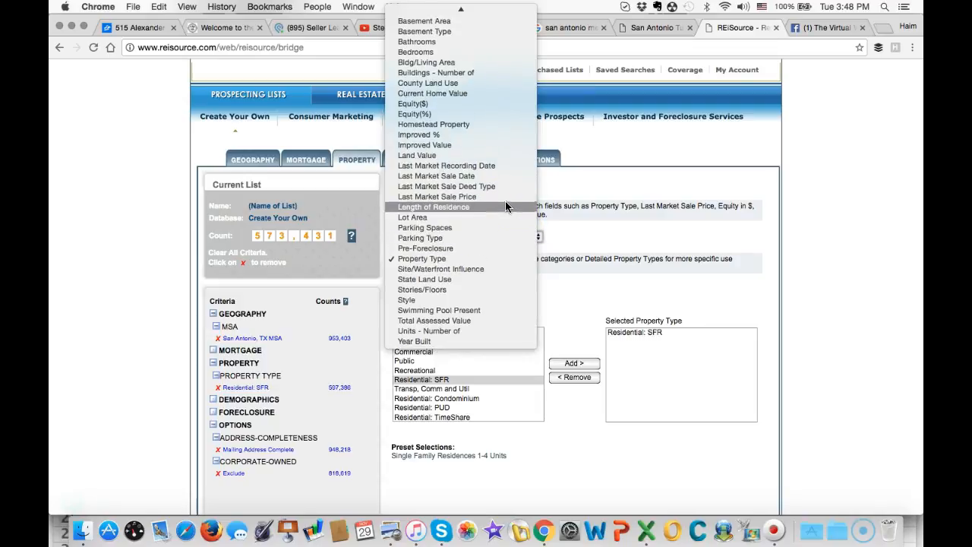
click(471, 177)
scroll(571, 357, down, 3)
click(582, 357)
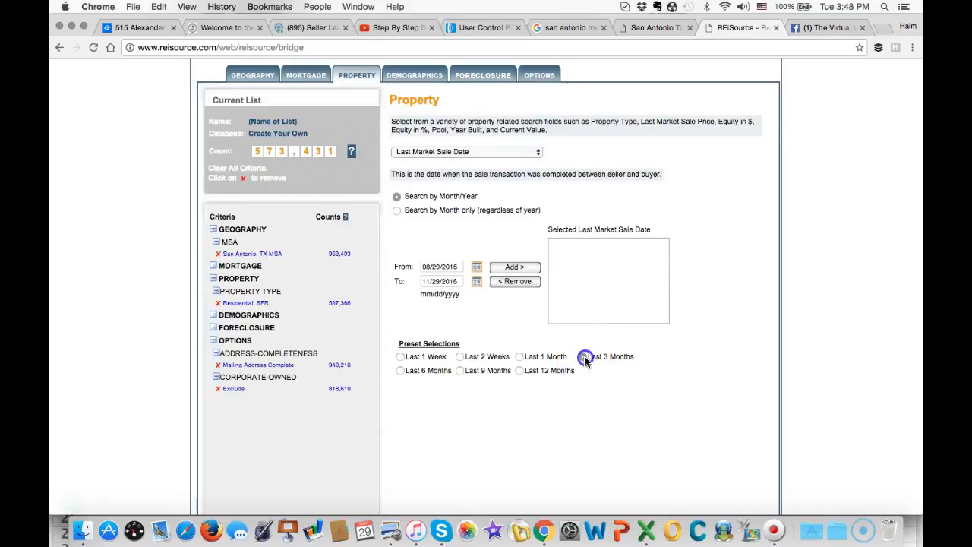
click(518, 269)
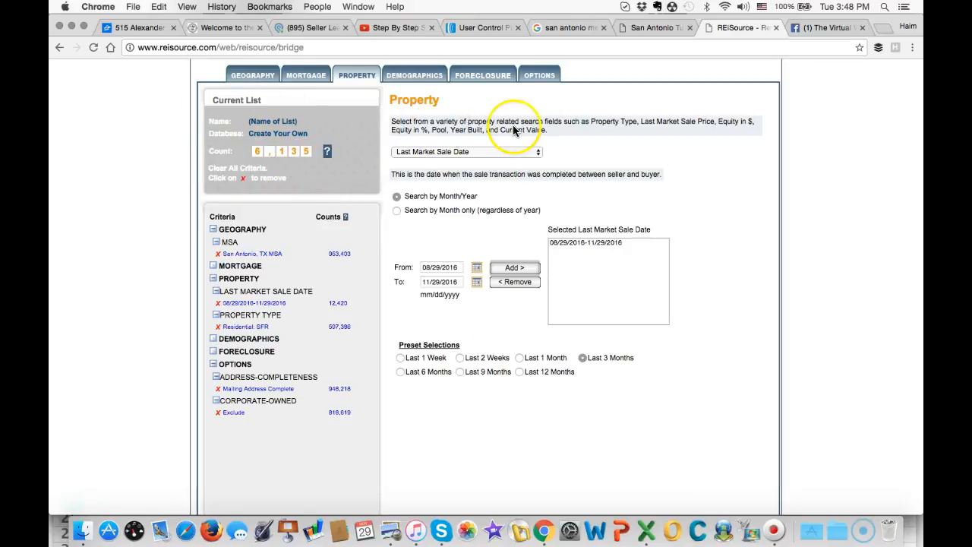
- Set the list's owner occupied status option to Absentee Owned
scroll(513, 129, up, 1)
scroll(524, 127, up, 1)
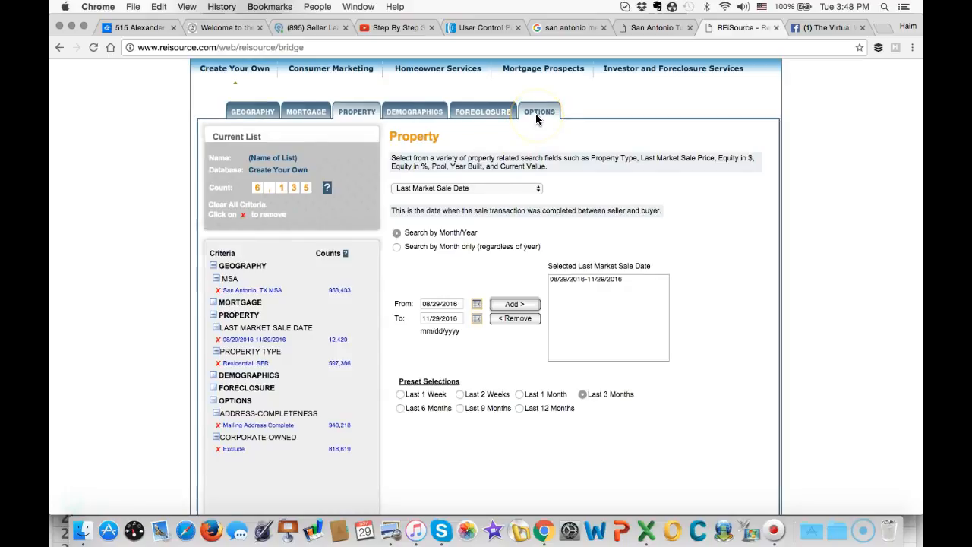
click(536, 114)
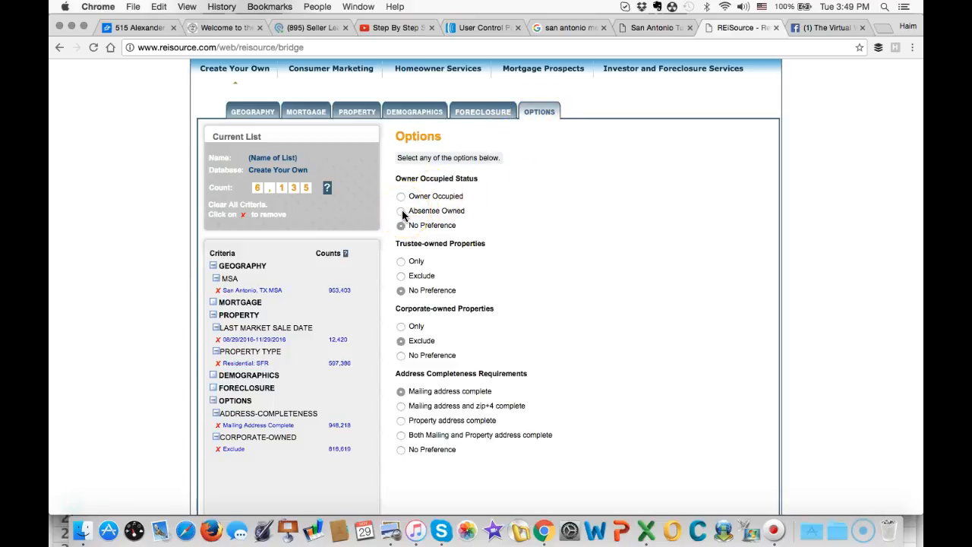
click(401, 212)
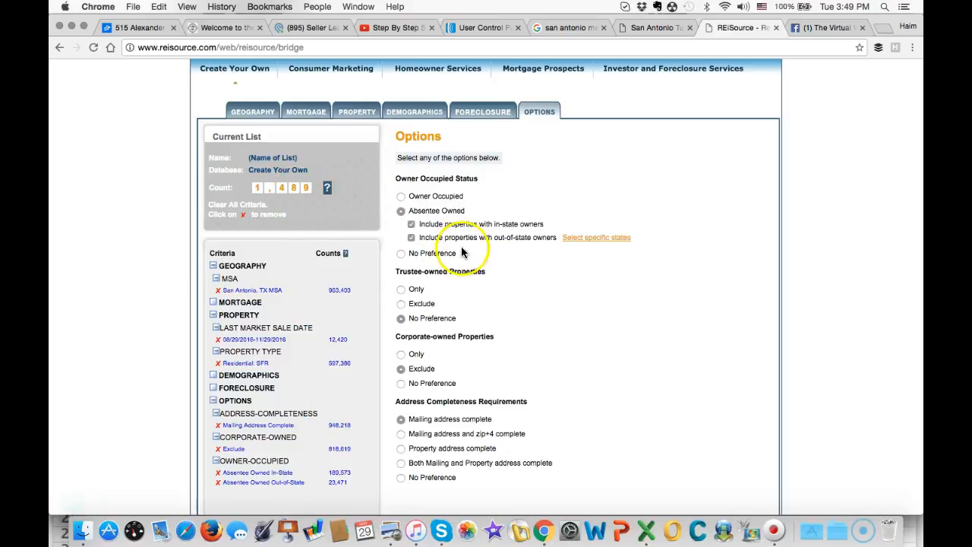
- Set the Corporate-owned Properties option to No Preference and review the list's criteria
scroll(461, 253, down, 2)
scroll(460, 252, down, 2)
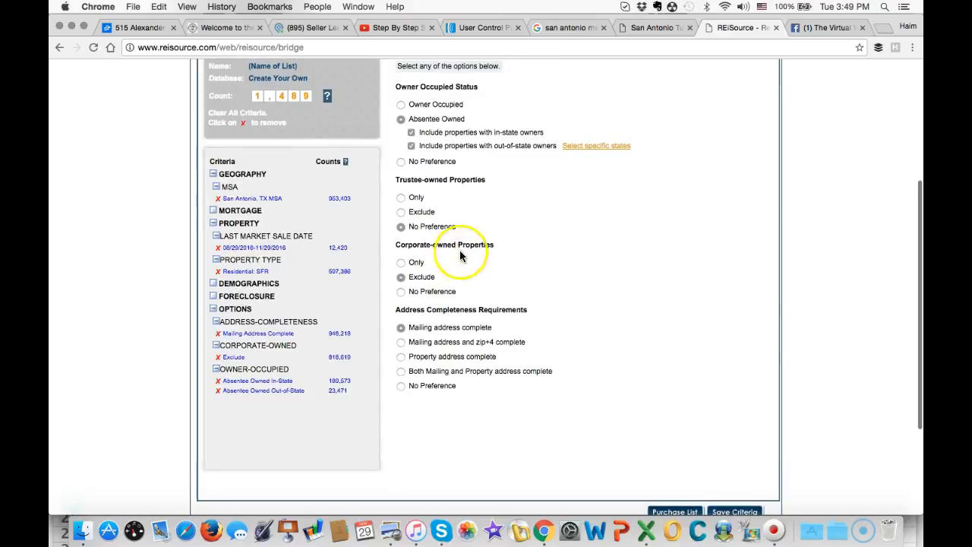
click(400, 293)
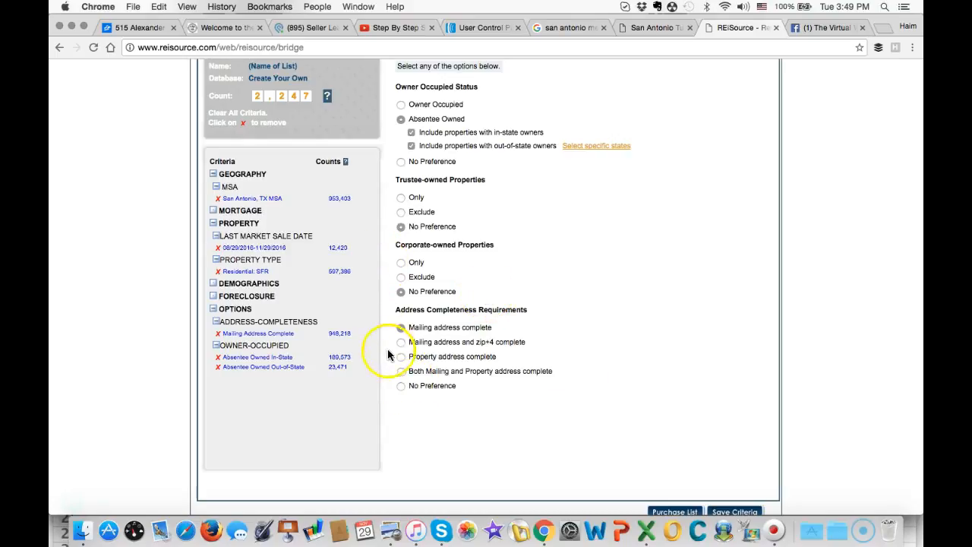
scroll(334, 141, up, 2)
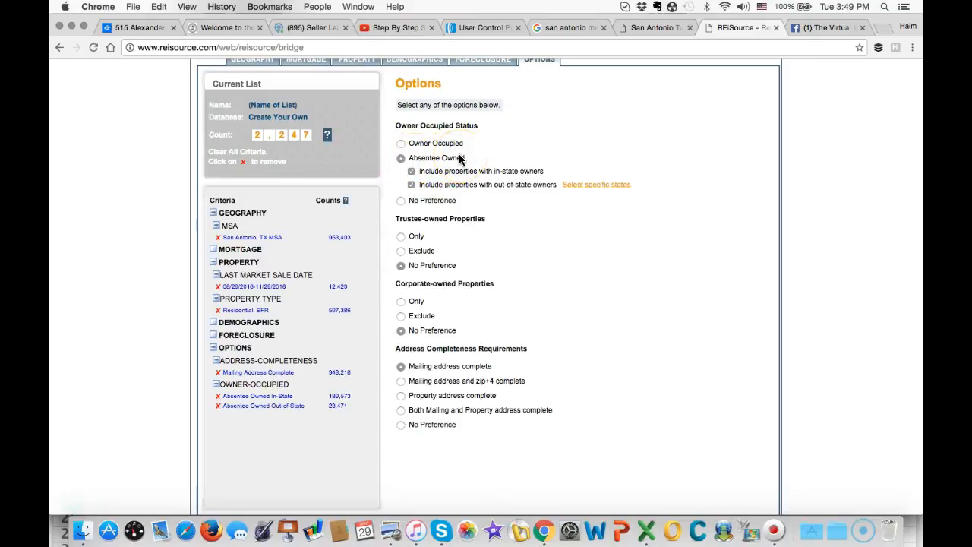
scroll(340, 170, up, 2)
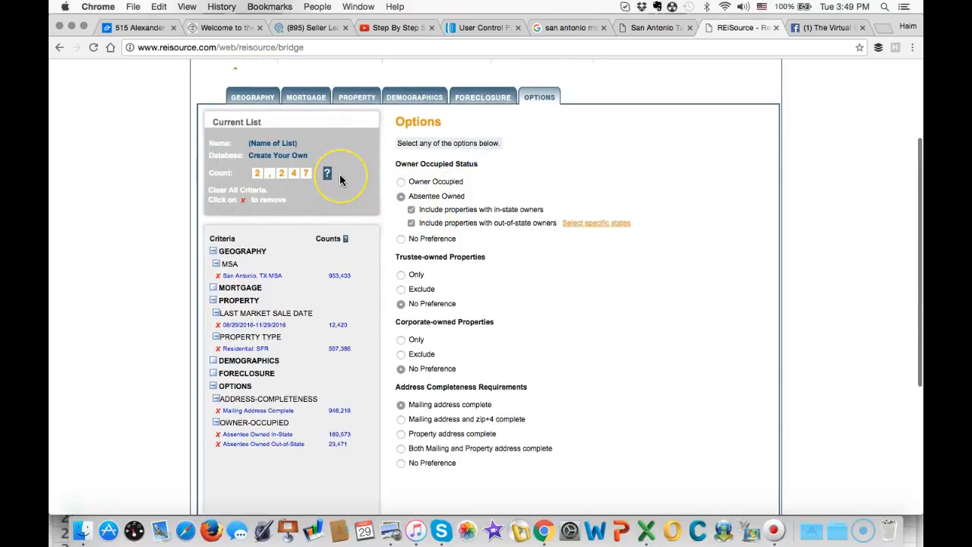
- Add an Equity(%) property criterion covering 100 to 100 % to the list
click(349, 97)
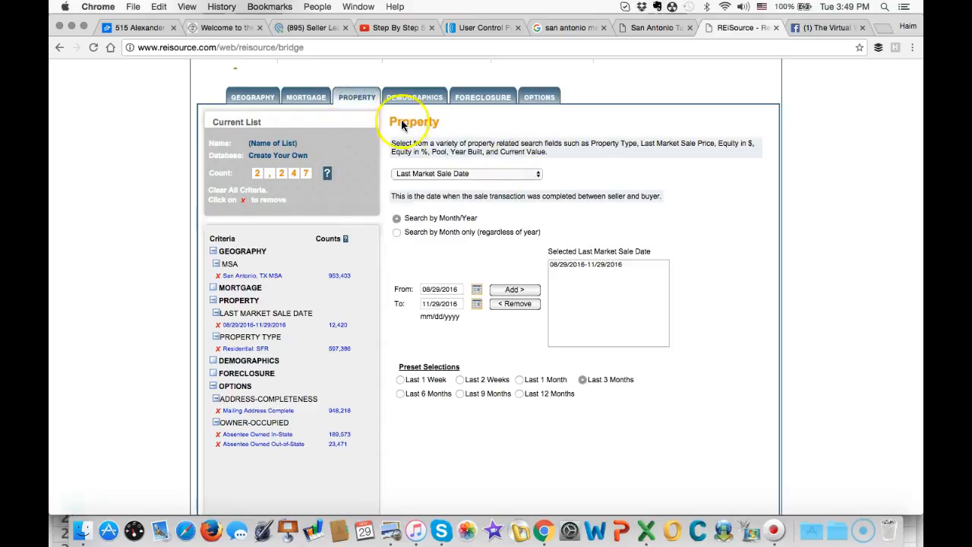
click(507, 174)
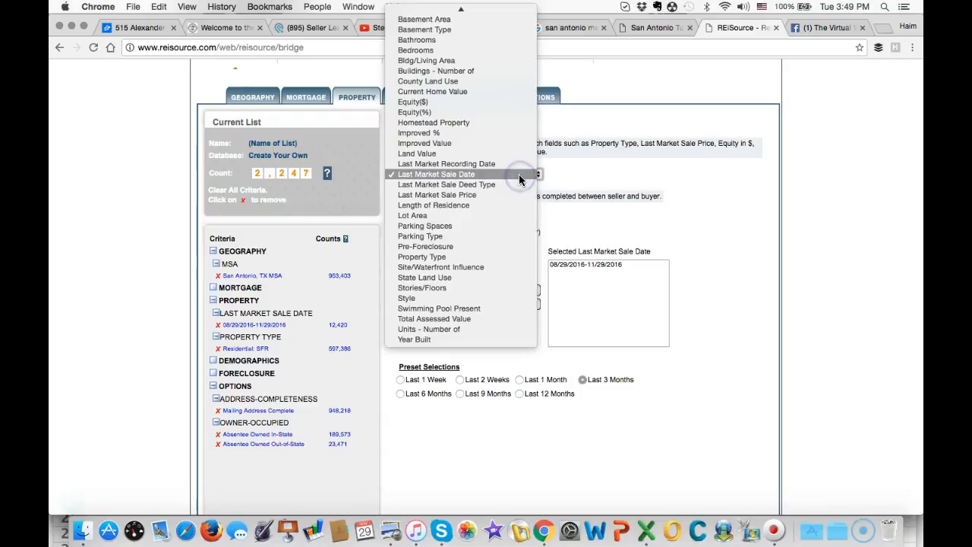
click(497, 112)
scroll(459, 281, down, 4)
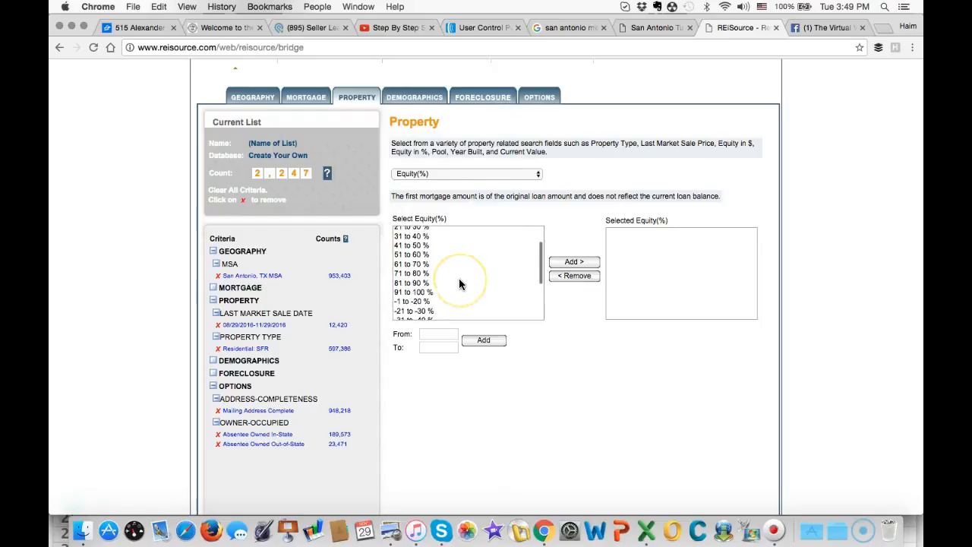
click(433, 335)
text(1)
click(429, 346)
text(100)
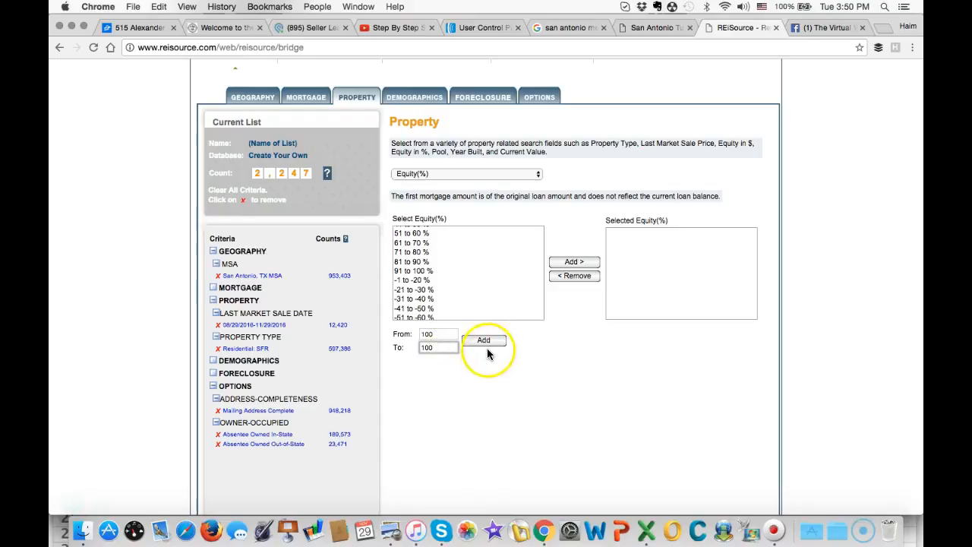
click(484, 342)
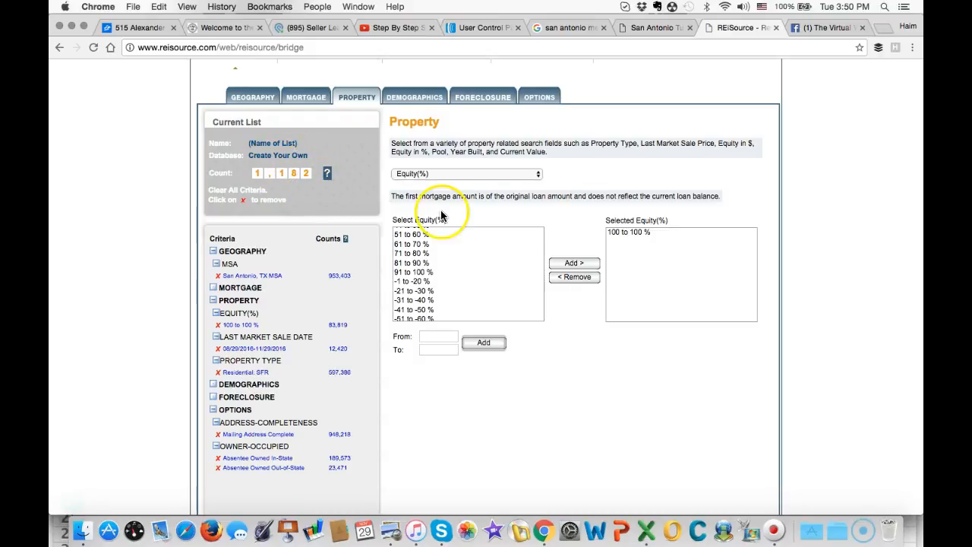
- Proceed to purchasing the list and look over its output field options and order summary
scroll(440, 220, down, 3)
scroll(490, 326, down, 2)
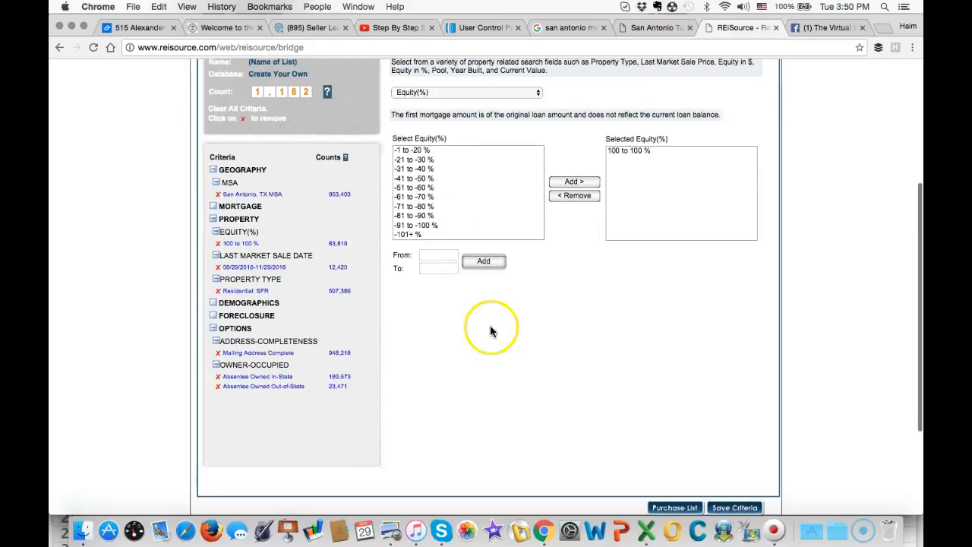
scroll(490, 330, up, 1)
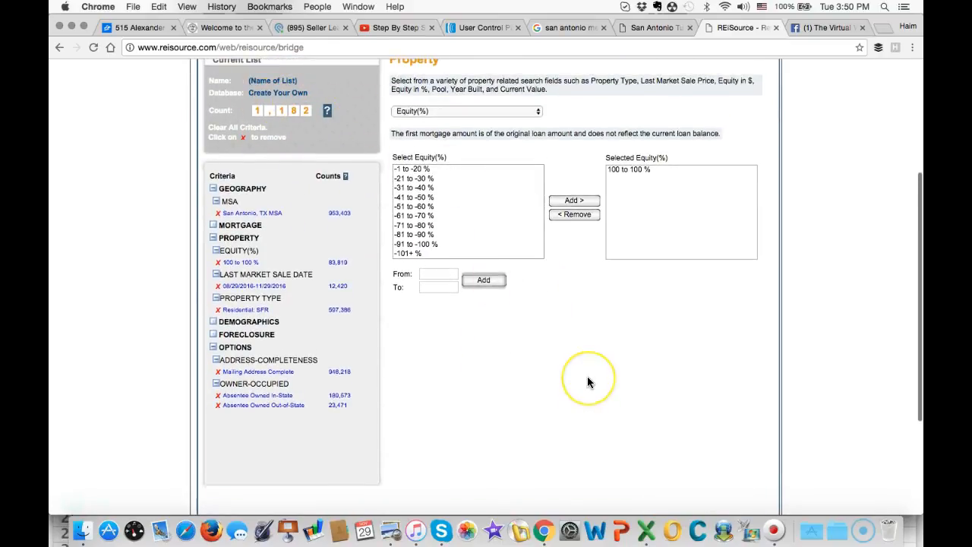
scroll(587, 382, down, 3)
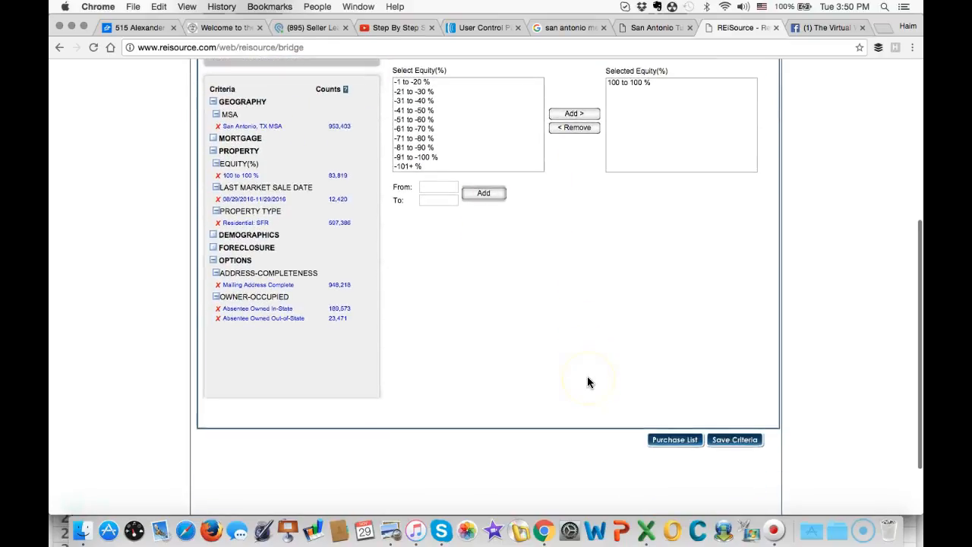
click(664, 440)
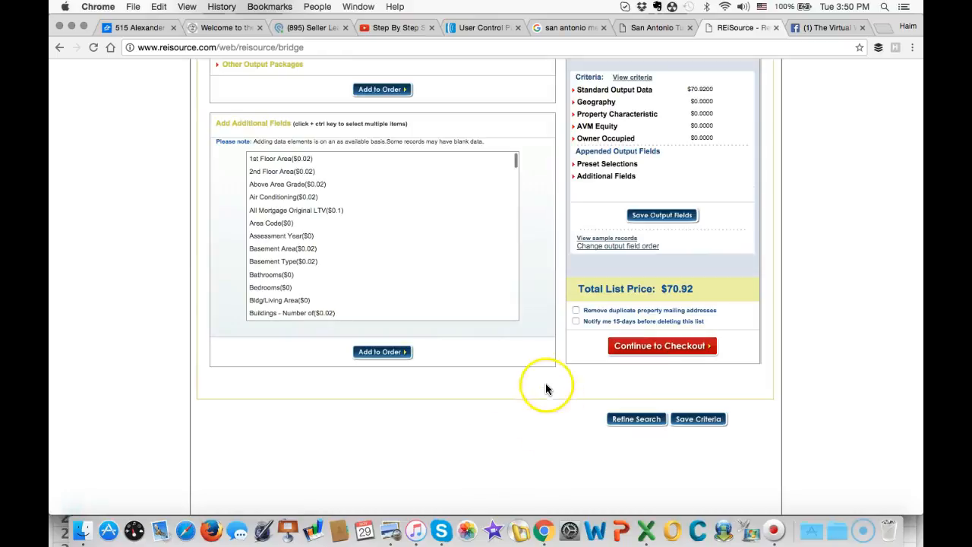
scroll(541, 386, up, 5)
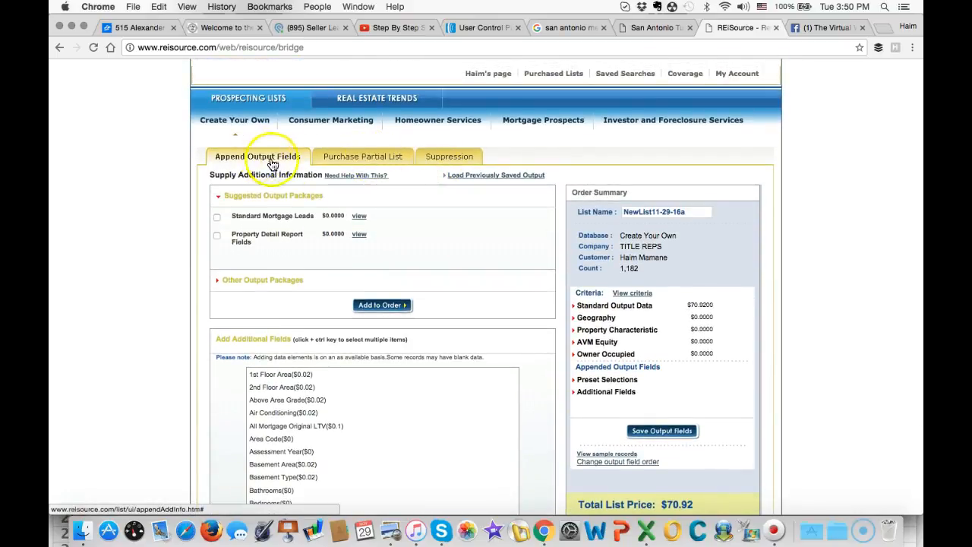
scroll(416, 199, down, 4)
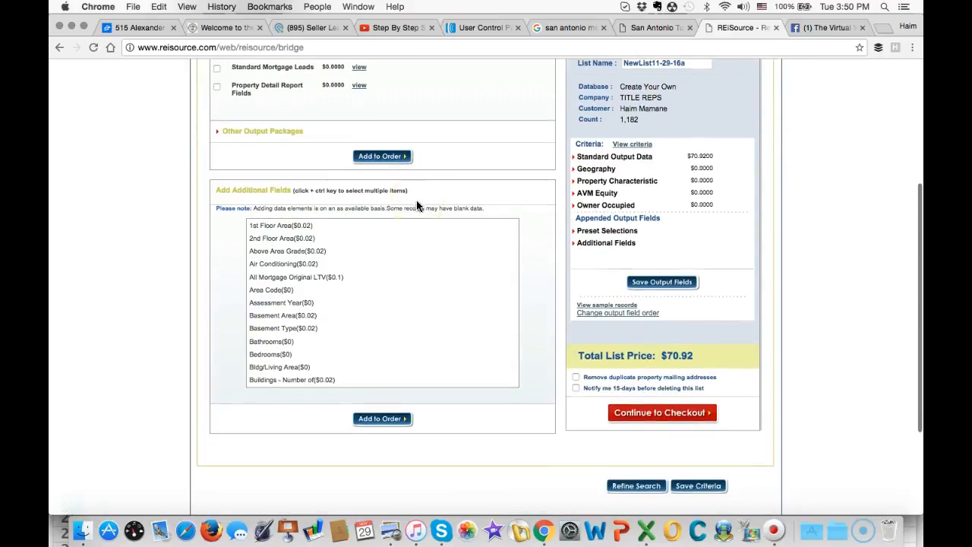
scroll(410, 309, up, 5)
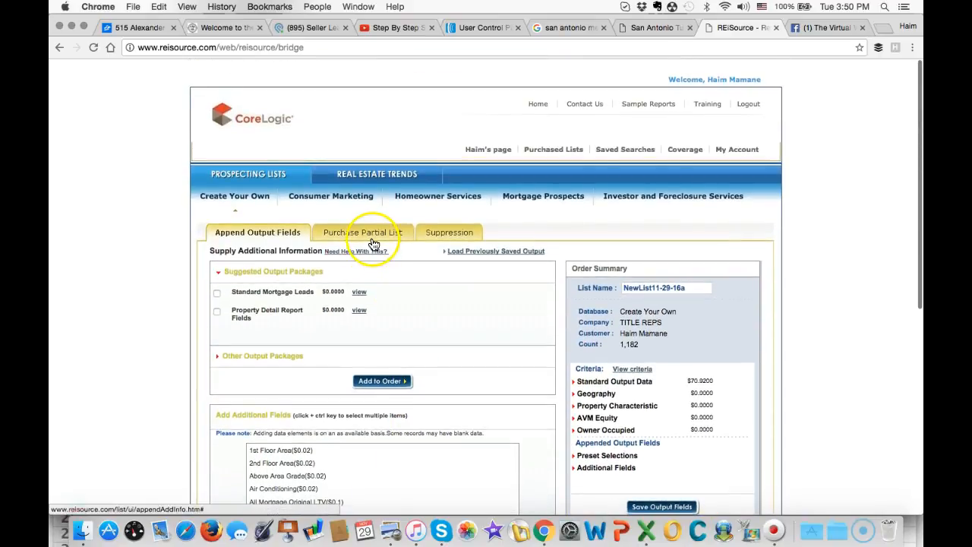
- Open the partial list purchase options and set a custom selection that groups the properties by ZIP Code
click(366, 239)
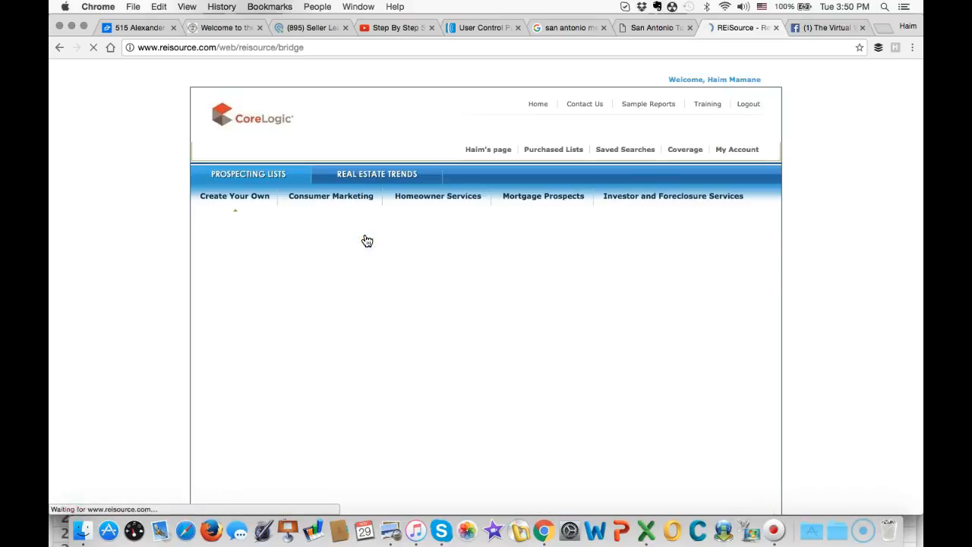
scroll(358, 243, down, 2)
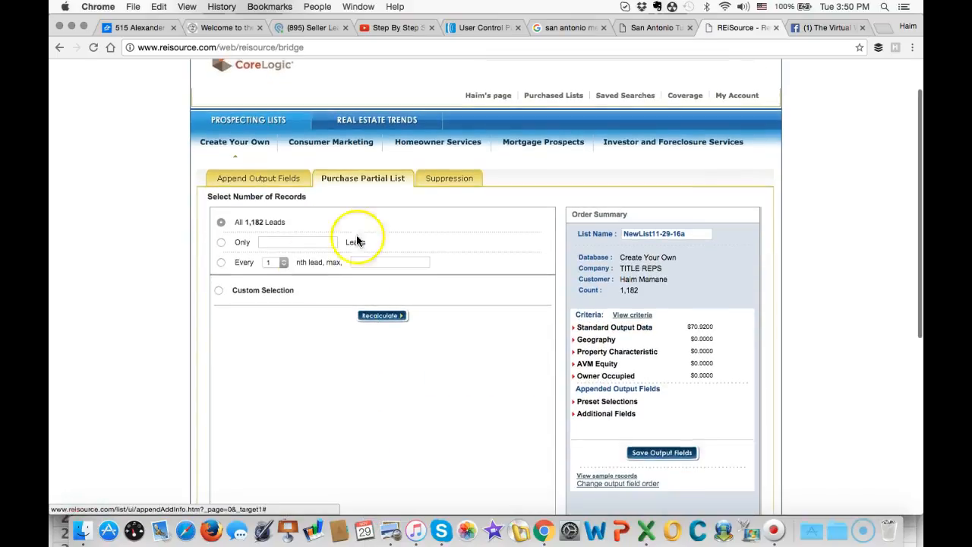
click(218, 292)
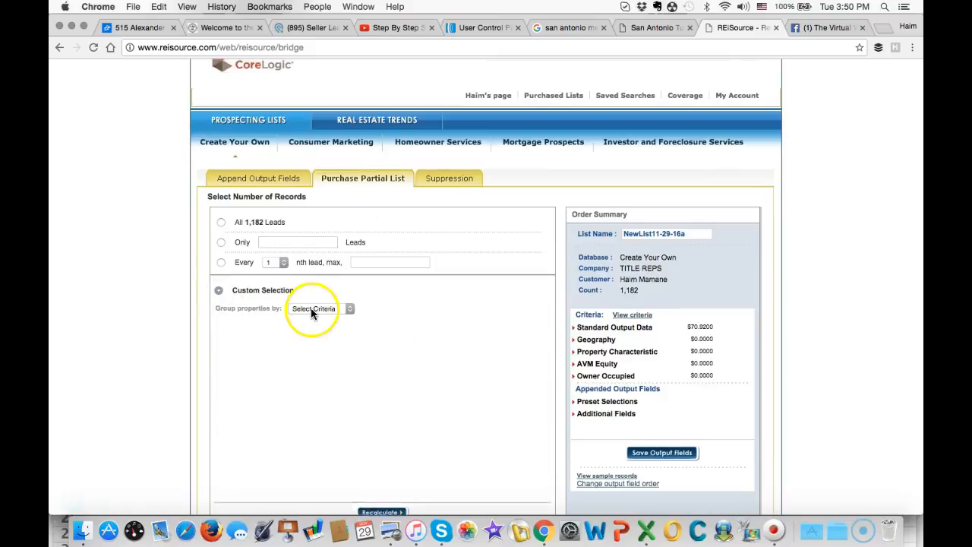
scroll(311, 312, down, 2)
click(338, 260)
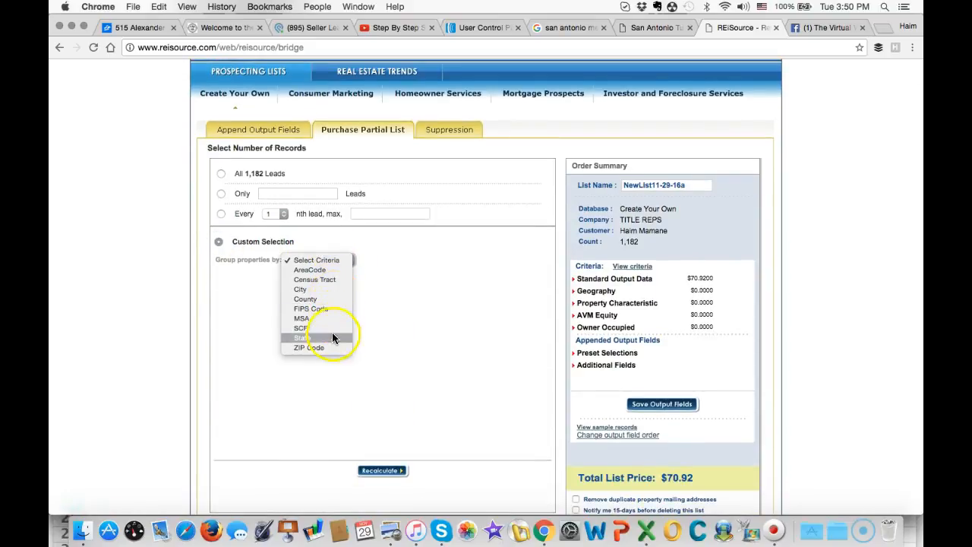
click(303, 346)
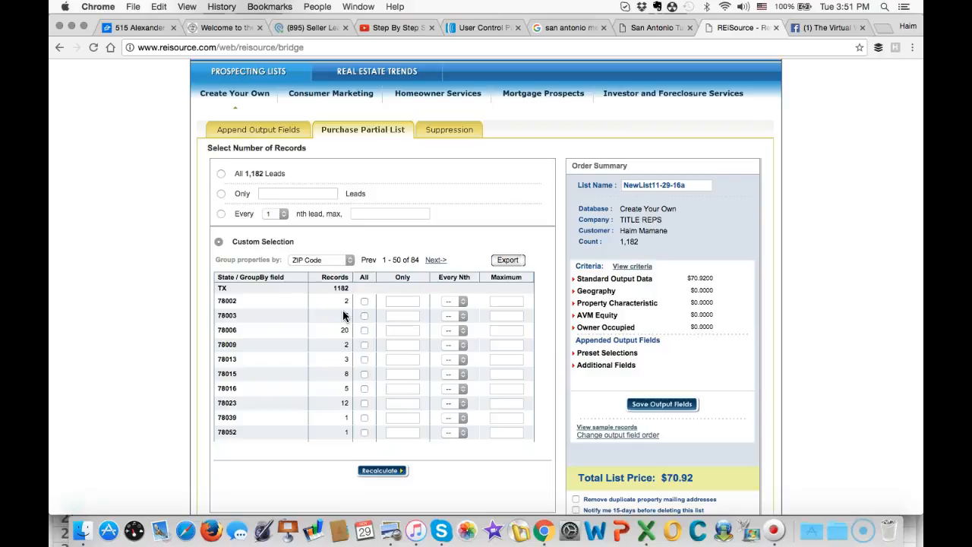
- Examine the number of records in each ZIP code to compare where absentee owners are buying
click(315, 341)
scroll(318, 334, down, 2)
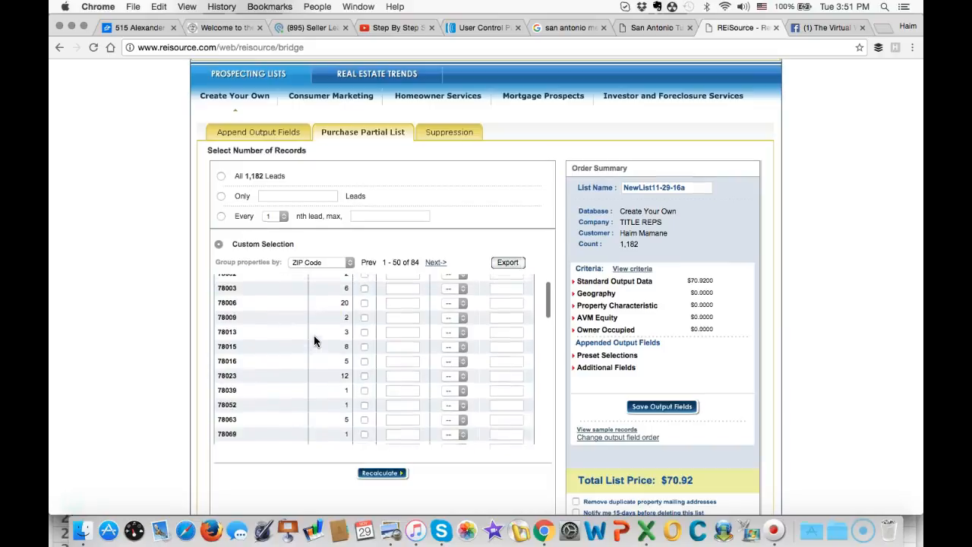
scroll(328, 318, down, 1)
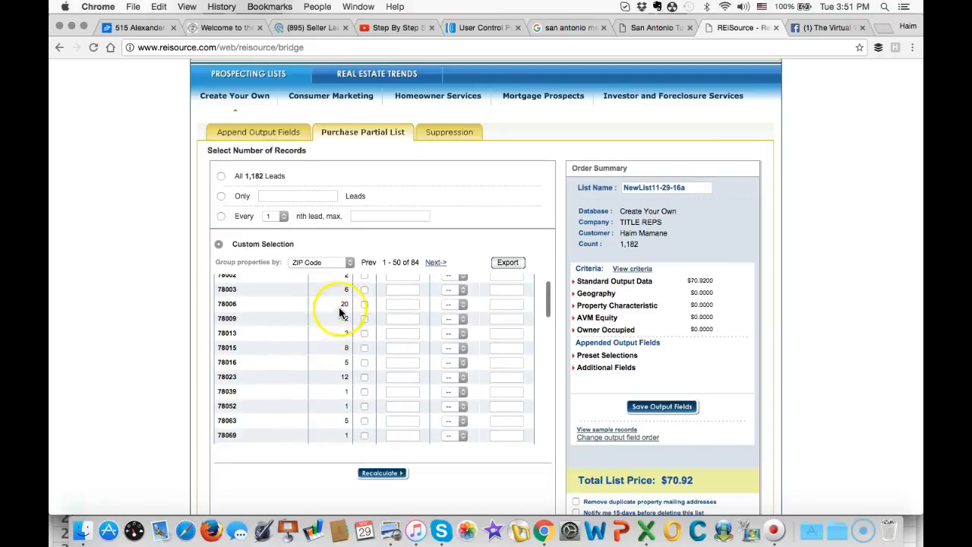
scroll(331, 323, down, 8)
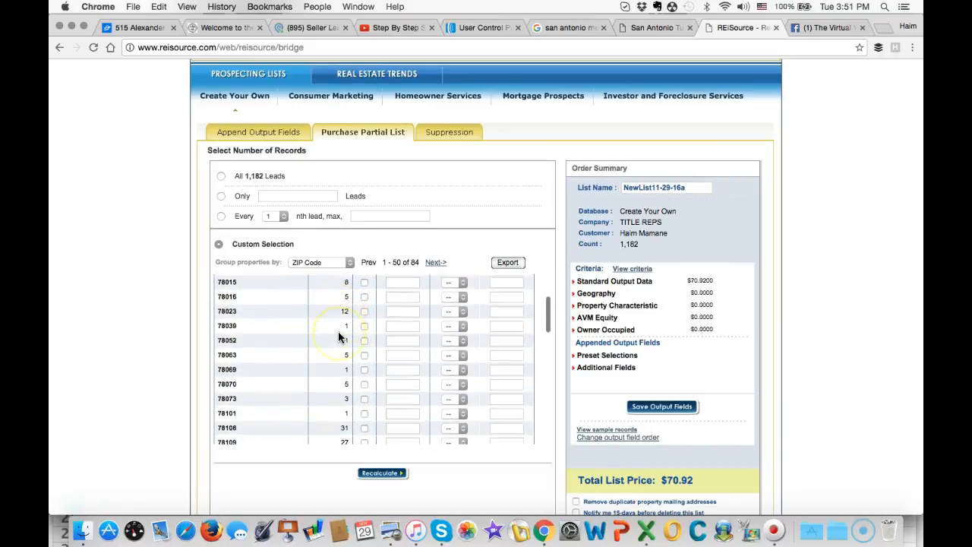
scroll(338, 336, down, 1)
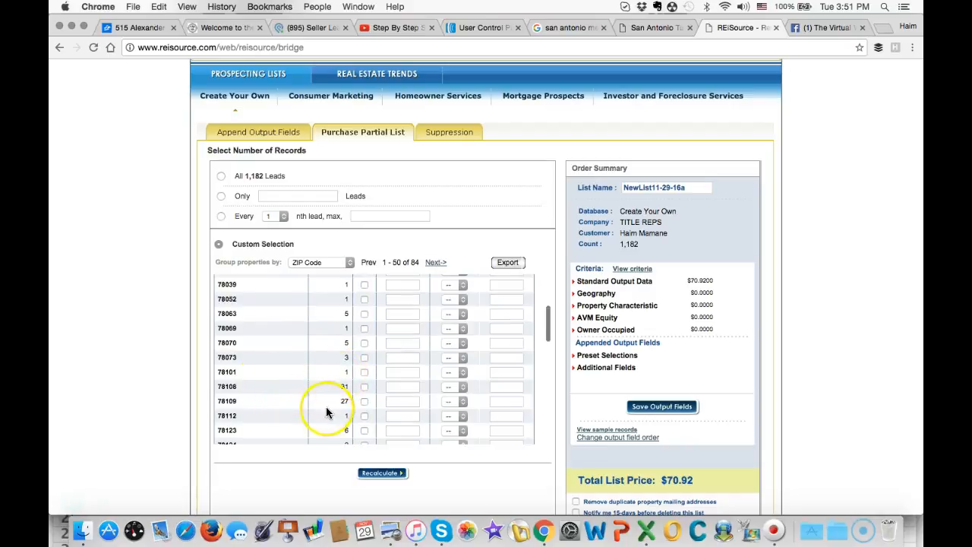
scroll(326, 414, down, 4)
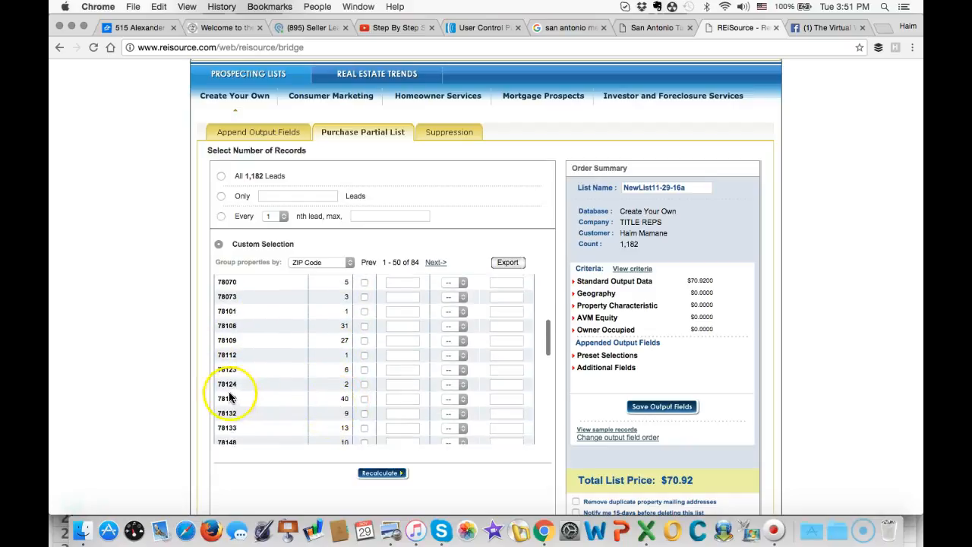
scroll(347, 410, down, 6)
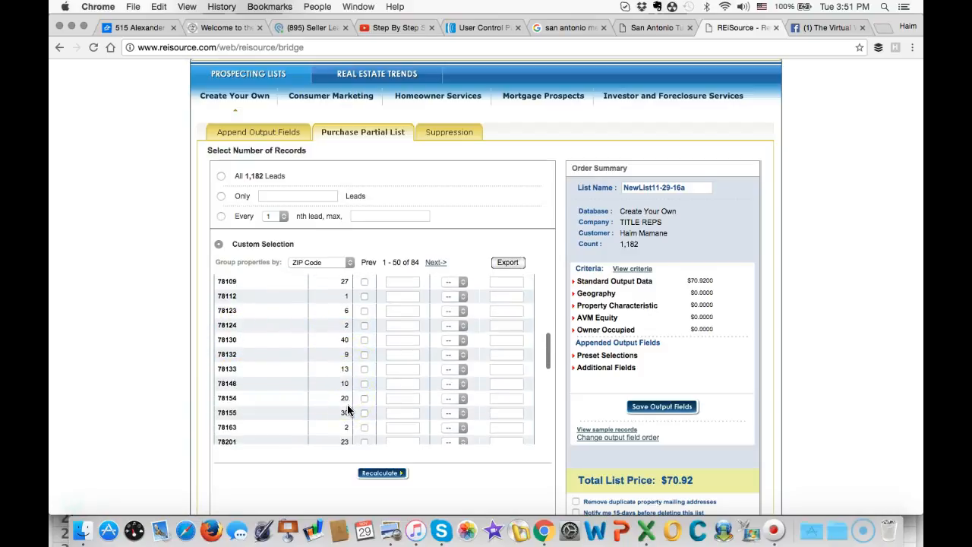
scroll(344, 387, down, 7)
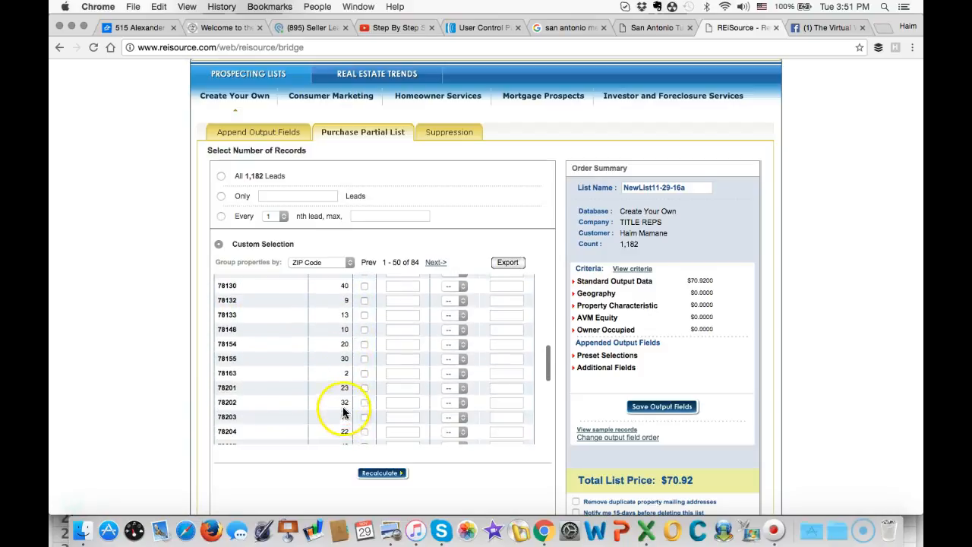
scroll(342, 405, down, 2)
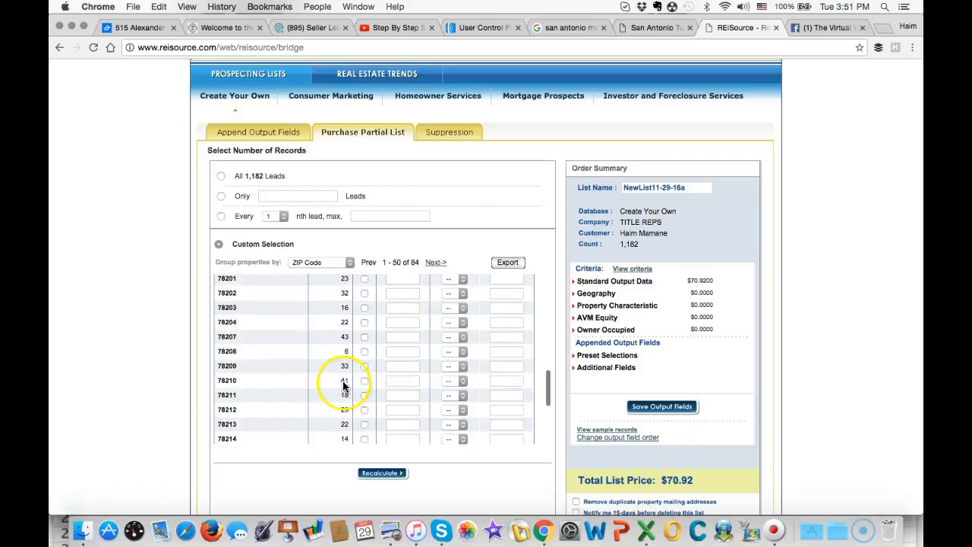
scroll(343, 396, down, 2)
scroll(343, 395, down, 6)
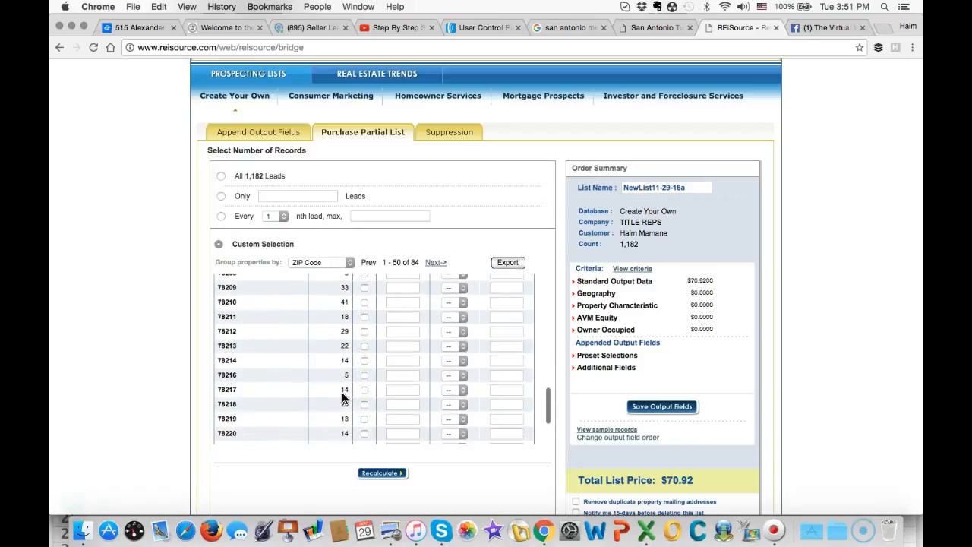
scroll(343, 395, down, 2)
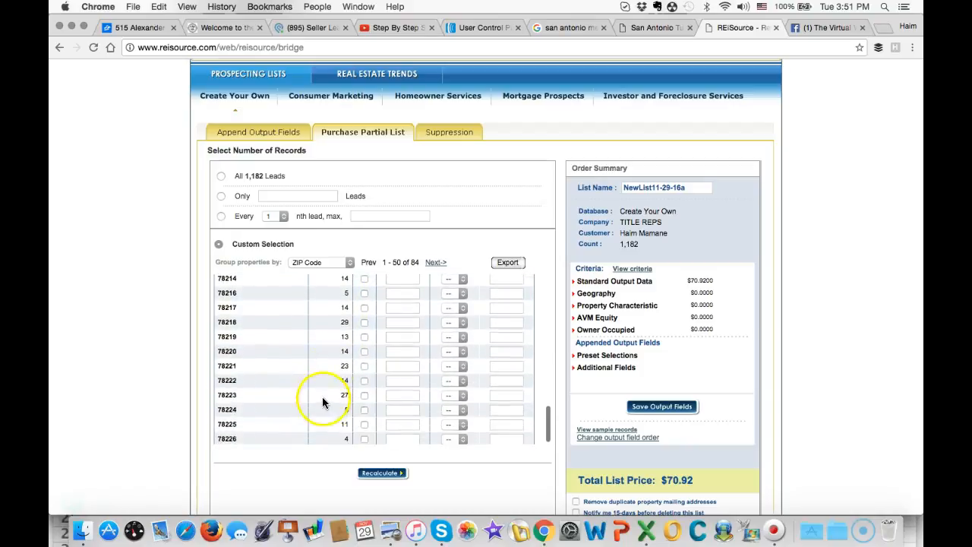
scroll(332, 389, down, 1)
scroll(334, 353, down, 1)
scroll(334, 353, up, 3)
scroll(334, 353, up, 10)
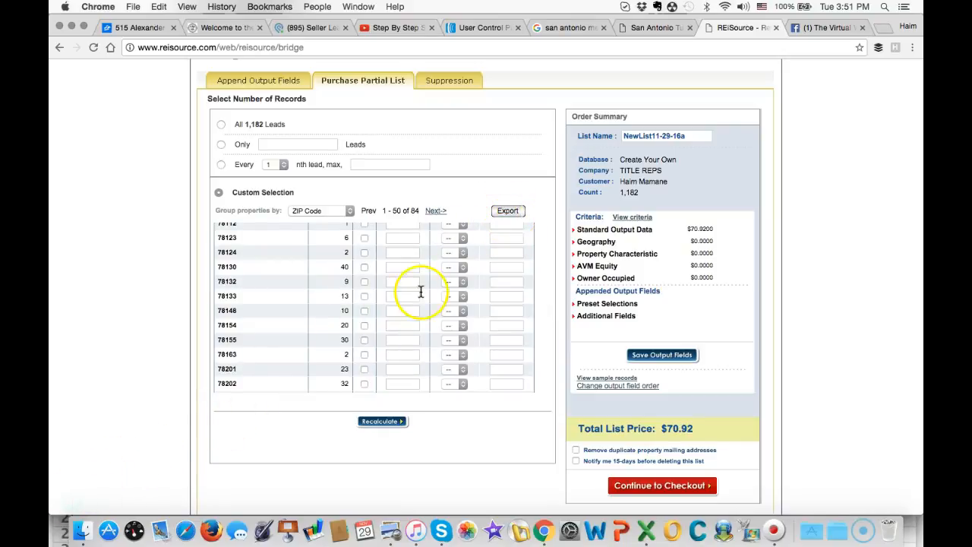
- Export the record counts grouped by ZIP code and switch to the exported GroupbyDataList (7).csv in Excel
click(509, 212)
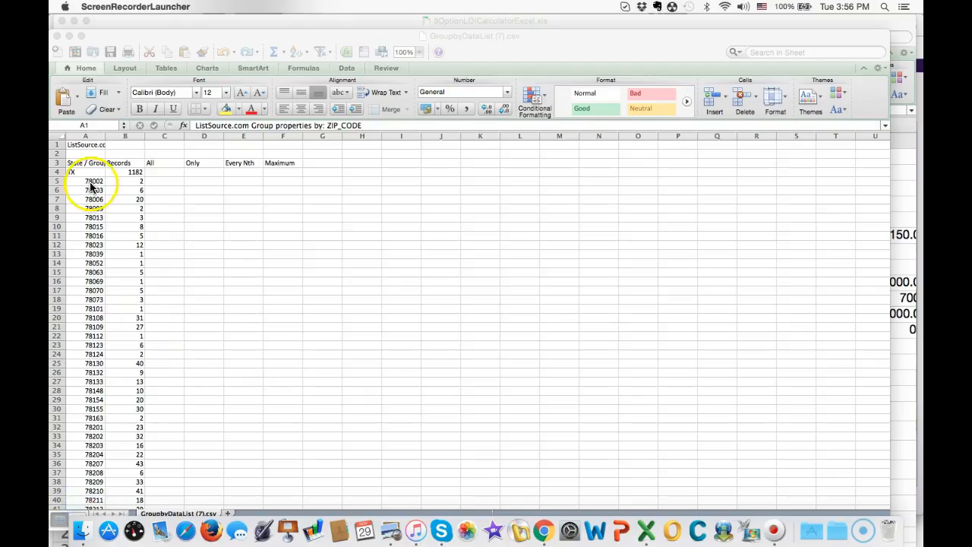
click(91, 187)
click(92, 181)
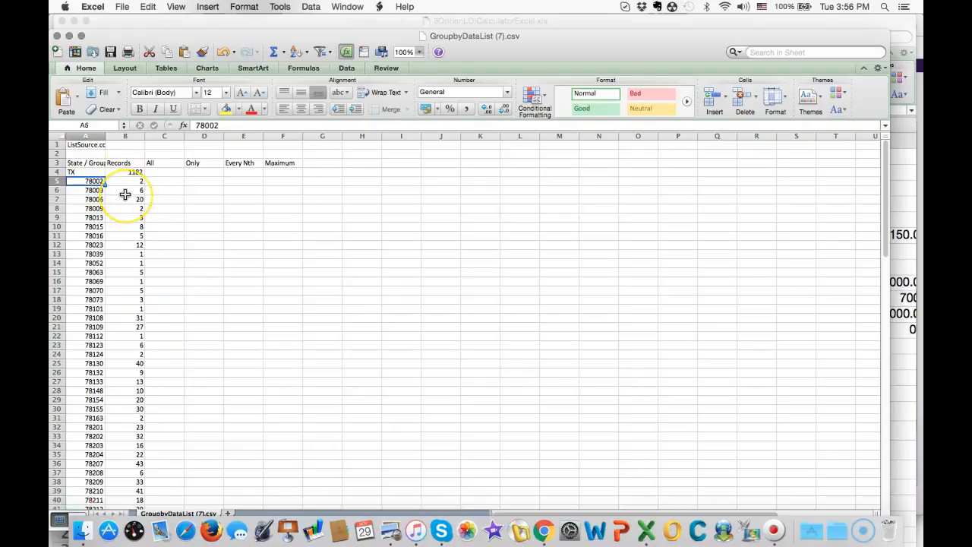
- Move all the ZIP codes and their record counts from A5:B88 to columns G and H, starting at G5
key(Up)
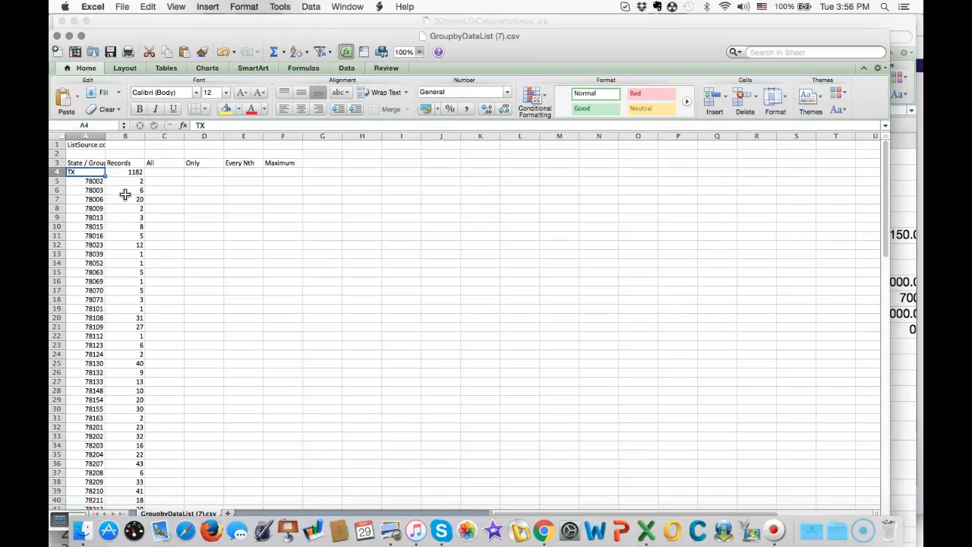
key(Down)
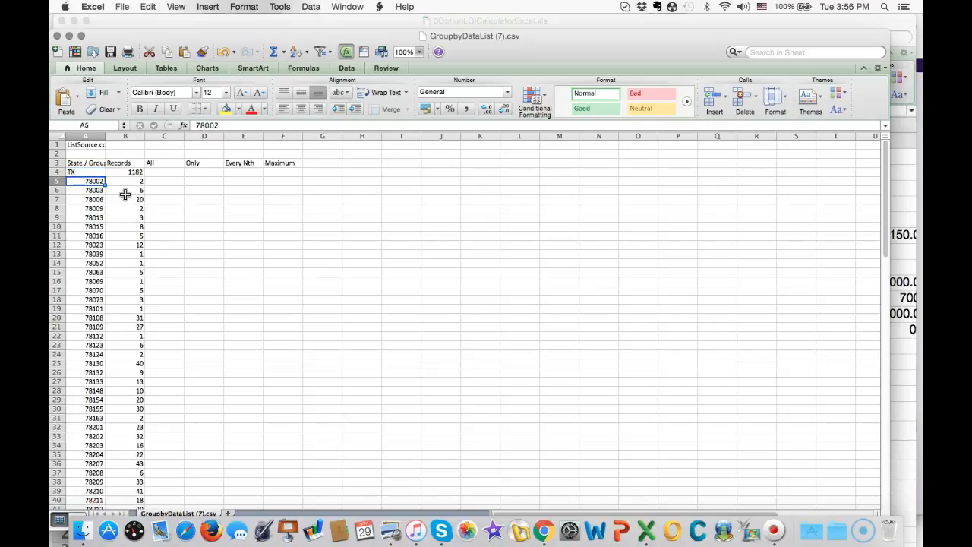
key(shift+Right)
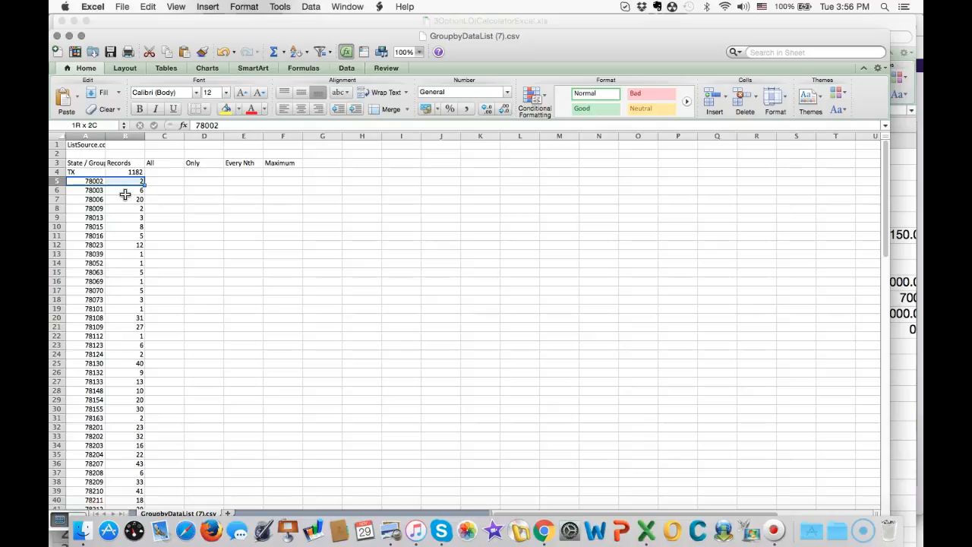
key(super+shift+Down)
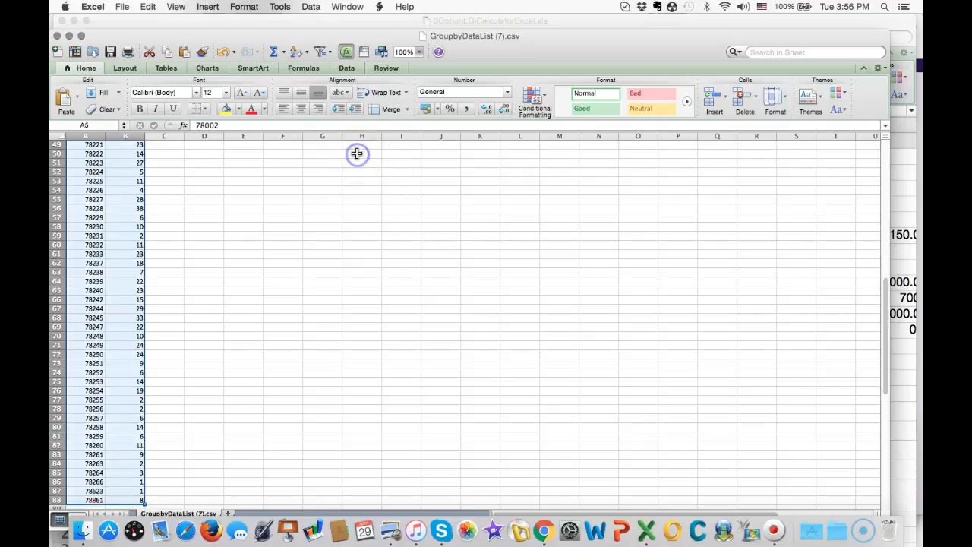
scroll(357, 154, up, 15)
click(325, 181)
key(super+v)
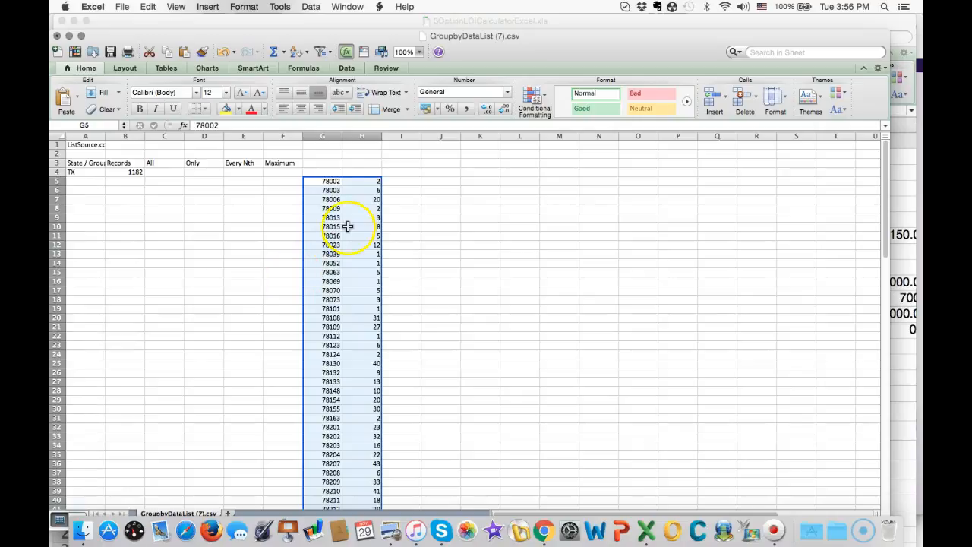
- Add the headings "Zip code" in G4 and "# of Transactions" in H4, and widen column H to fit its heading
click(328, 172)
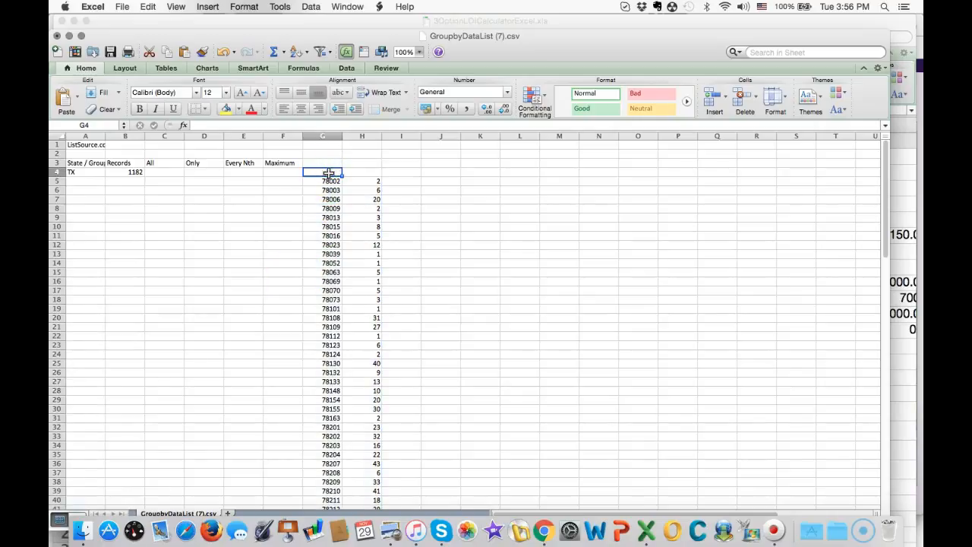
double_click(328, 174)
text(Zip code)
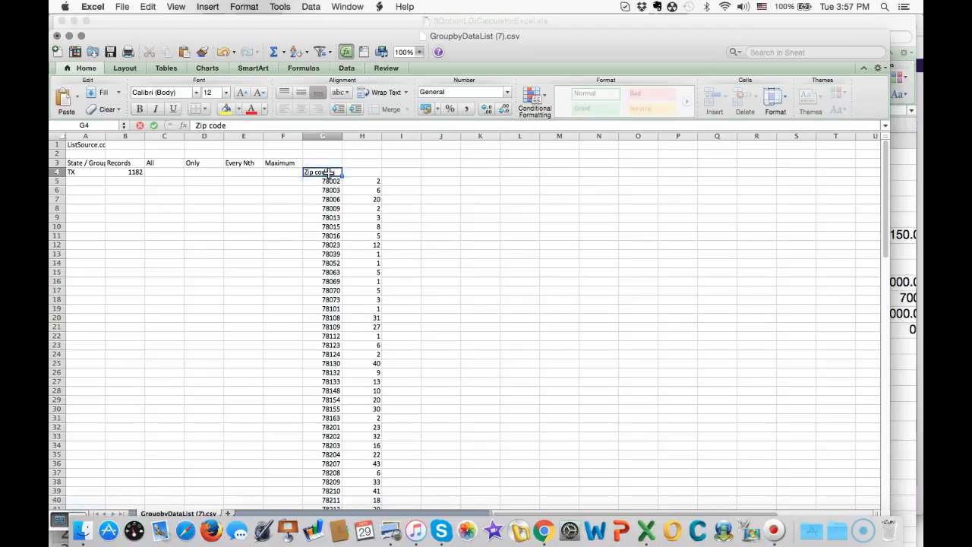
key(Tab)
text(# of T)
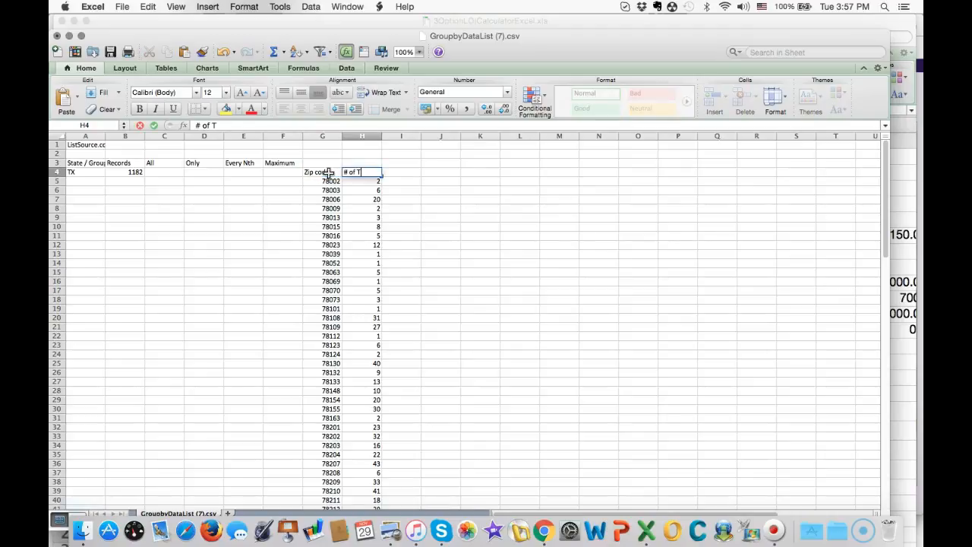
text(ransactions)
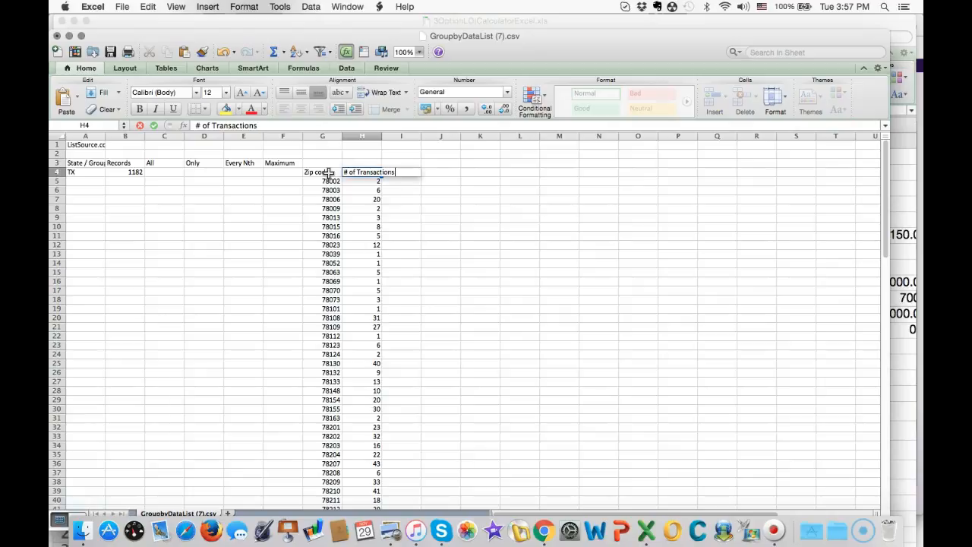
click(399, 199)
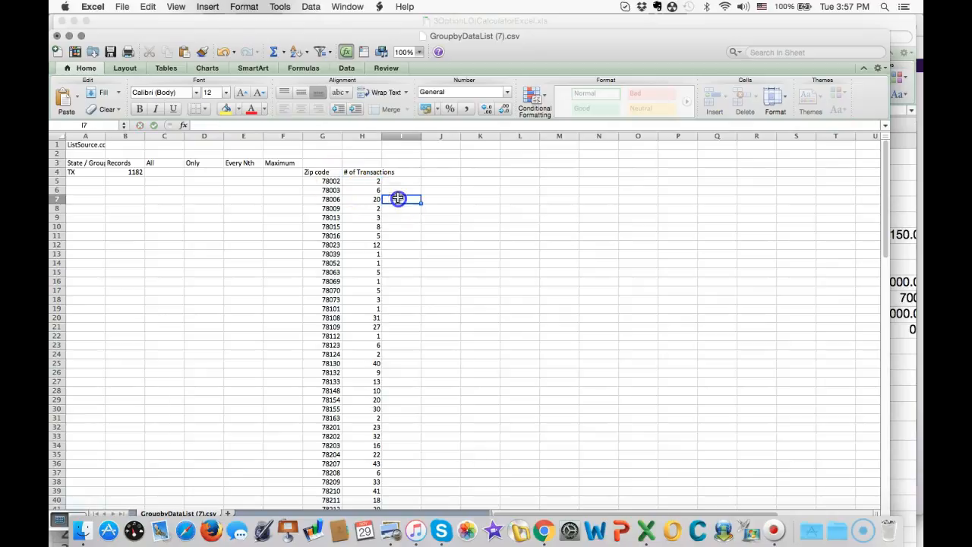
double_click(382, 136)
- Apply a filter to the ZIP code and transaction table in G4:H88
drag(321, 173, 324, 173)
key(super+shift+Down)
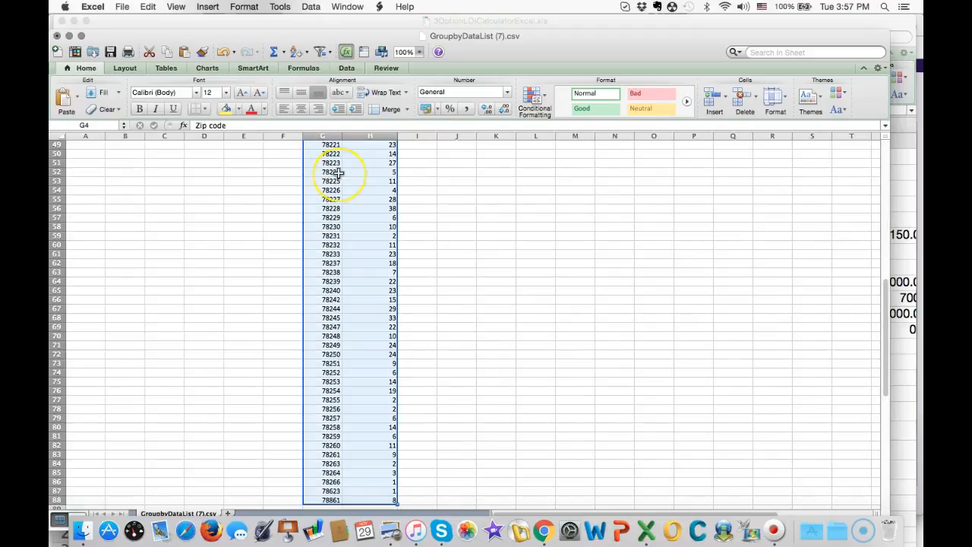
scroll(334, 173, up, 10)
scroll(338, 173, up, 6)
click(320, 52)
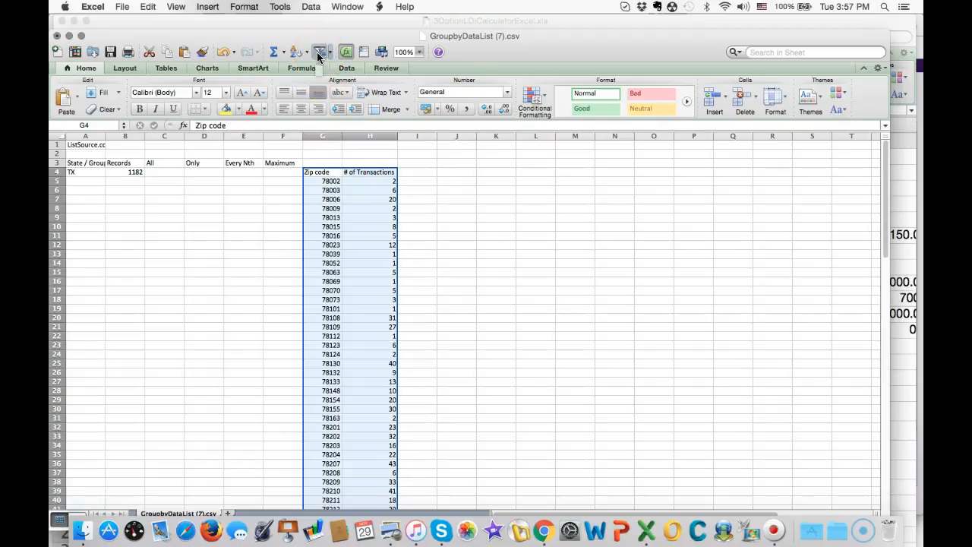
click(320, 51)
- Sort the table by # of Transactions in descending order and close the filter options
click(393, 174)
click(393, 174)
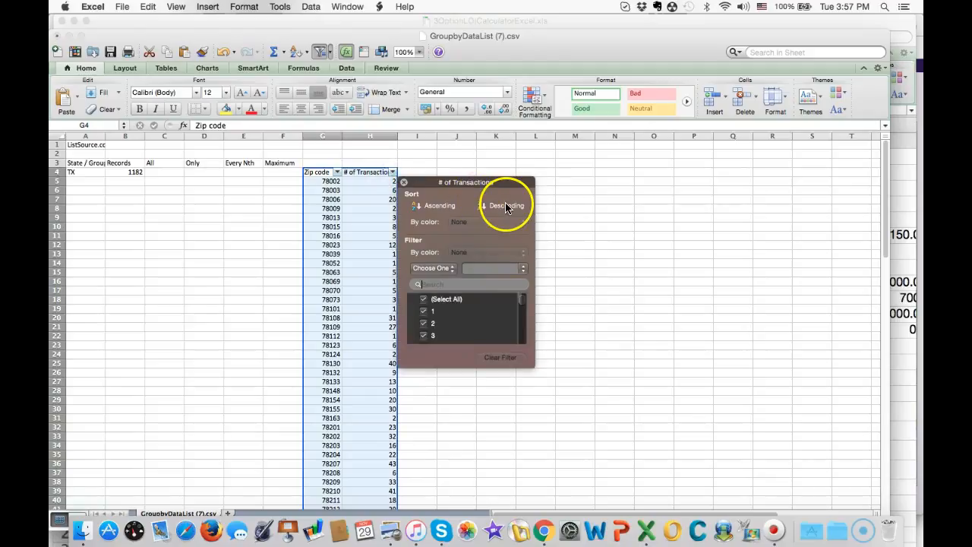
click(503, 205)
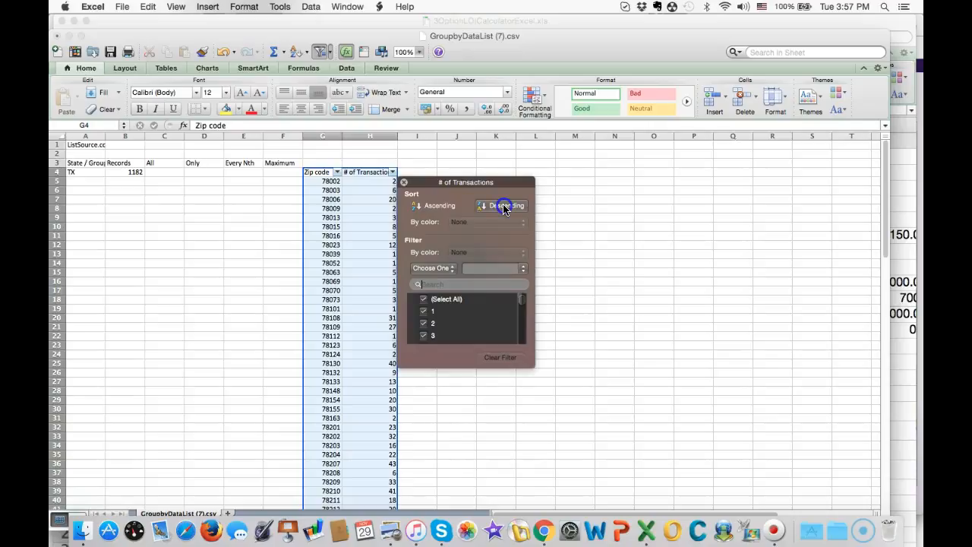
click(505, 208)
click(504, 207)
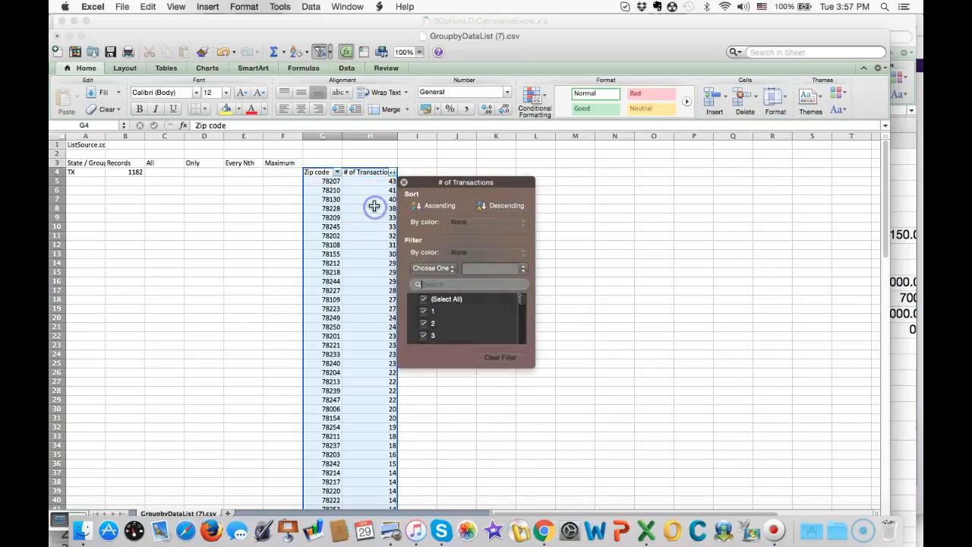
click(405, 182)
- Examine the ten ZIP codes with the most transactions by selecting their rows, G5:H14
click(368, 180)
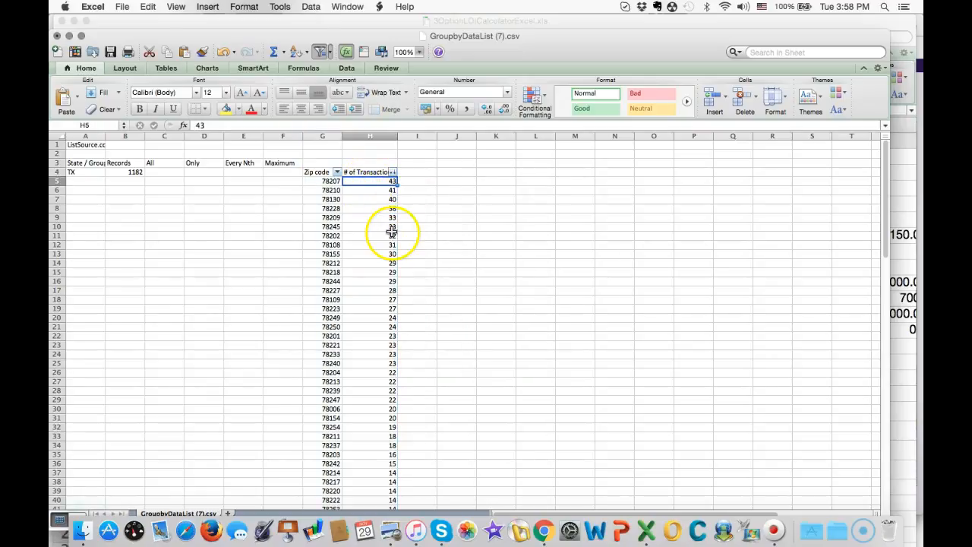
click(321, 182)
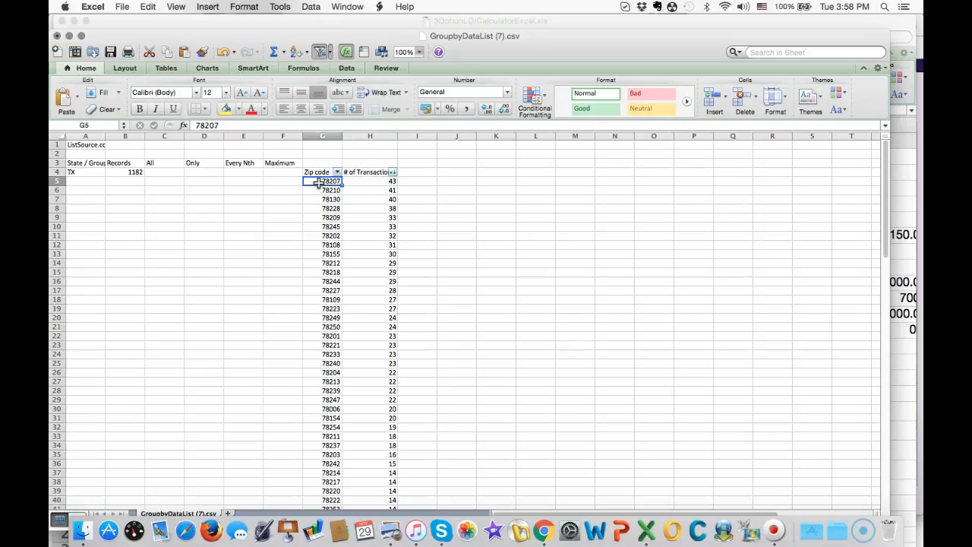
key(shift+Right)
key(shift+Down)
key(shift+Down)
key(shift+Down)
key(shift+Down)
key(shift+Down)
key(shift+Down)
key(shift+Down)
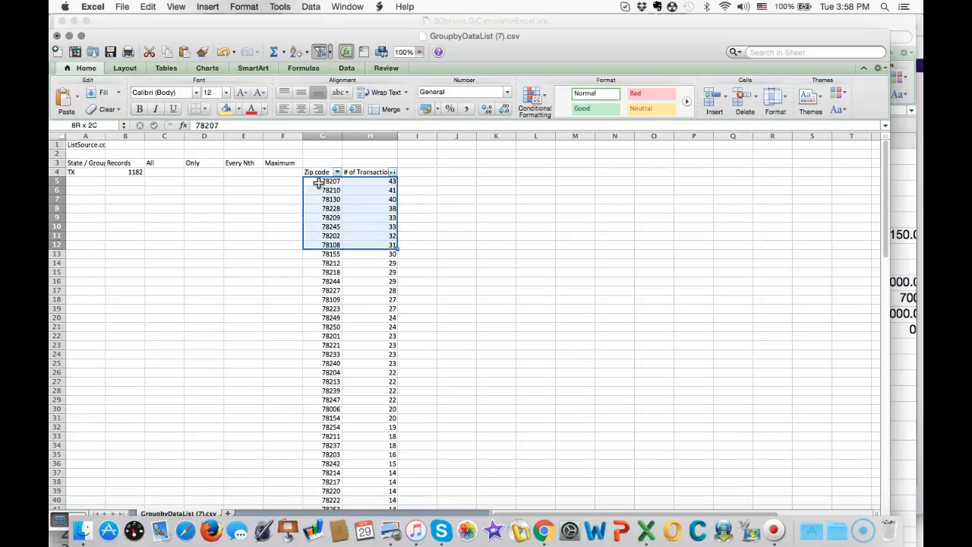
key(shift+Down)
key(shift+Down)
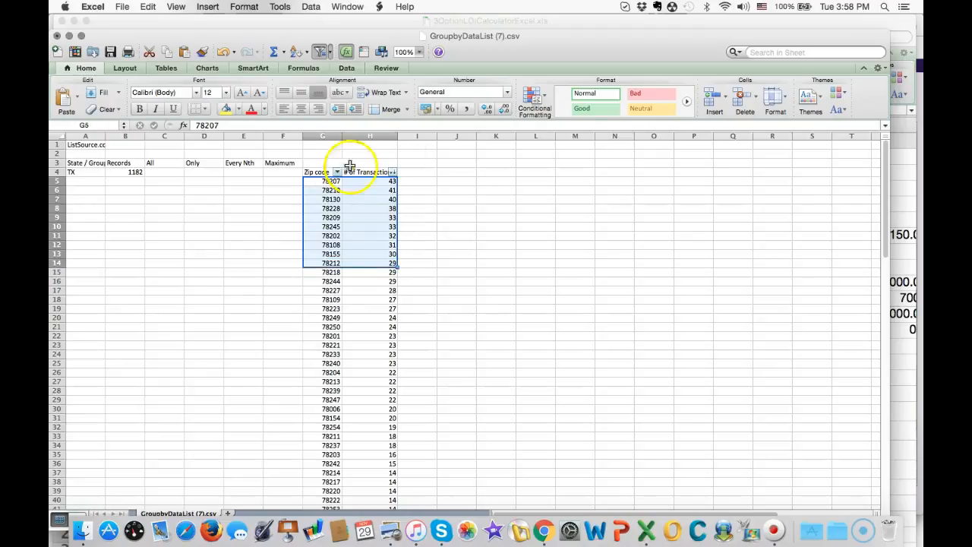
- Add the heading "%" in I4 and enter the formula =H5/1182 in I5
click(430, 169)
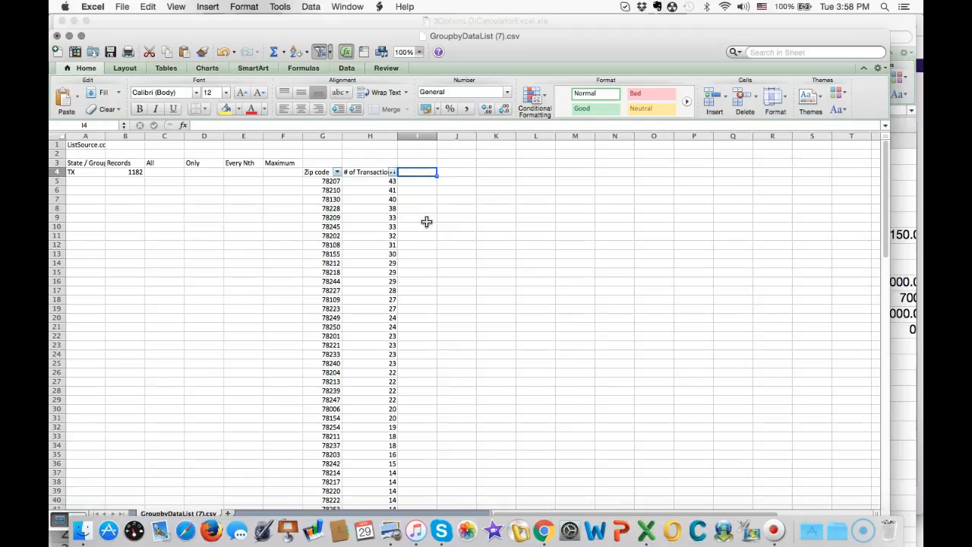
text(%)
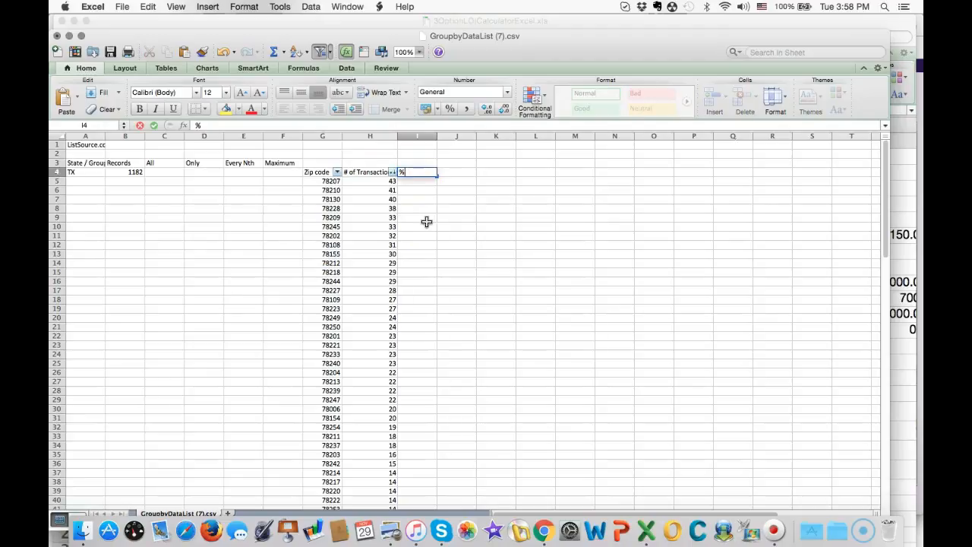
click(424, 184)
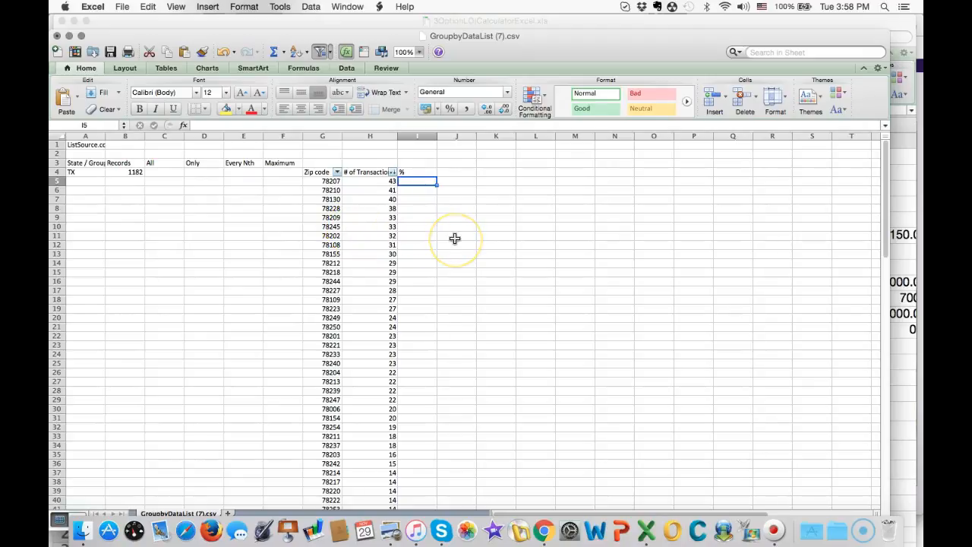
text(=)
click(390, 181)
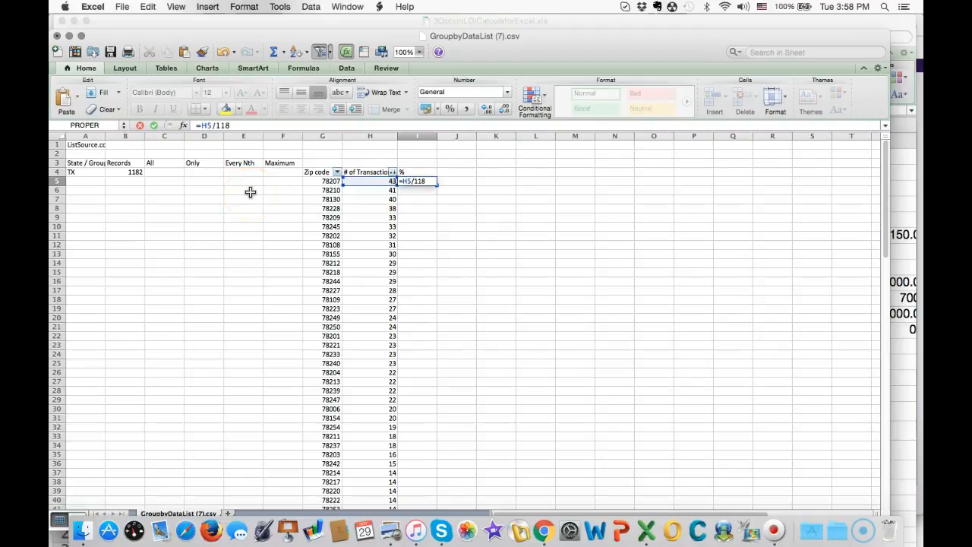
key(Return)
- Format I5 as a percentage and fill its formula down to the last ZIP code row
click(417, 182)
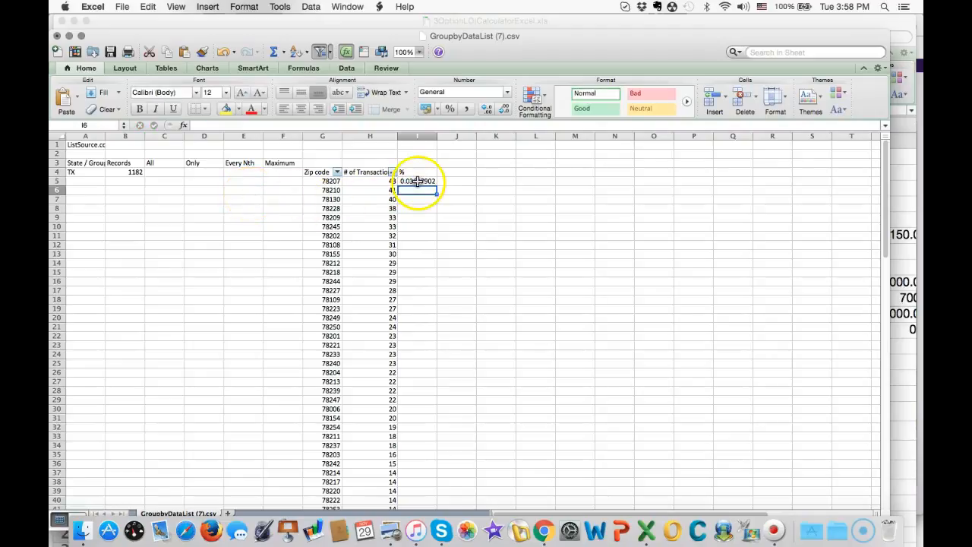
click(449, 110)
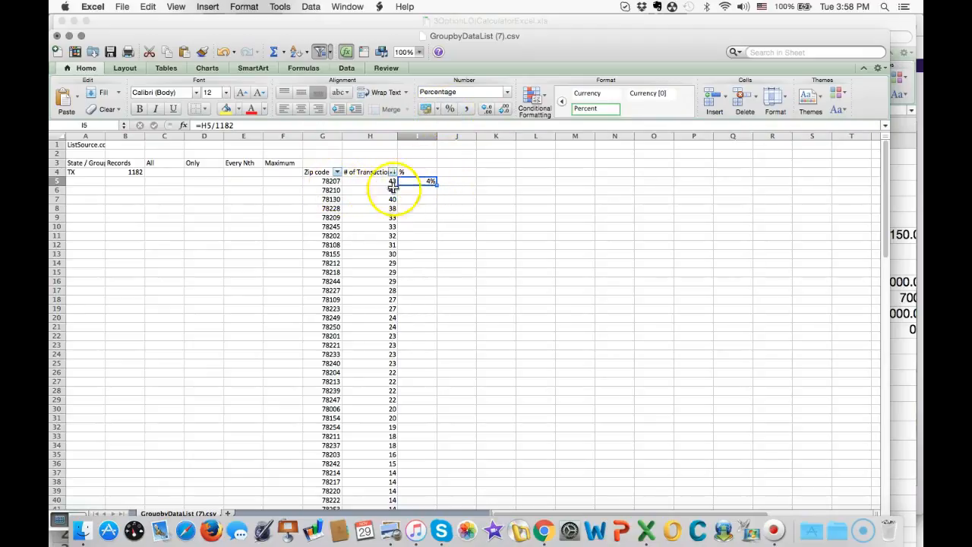
double_click(437, 187)
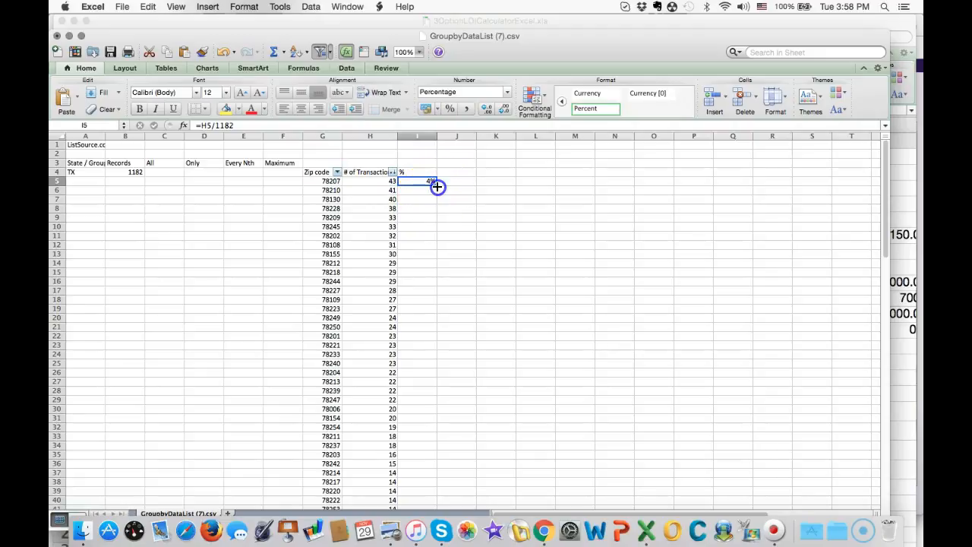
double_click(437, 187)
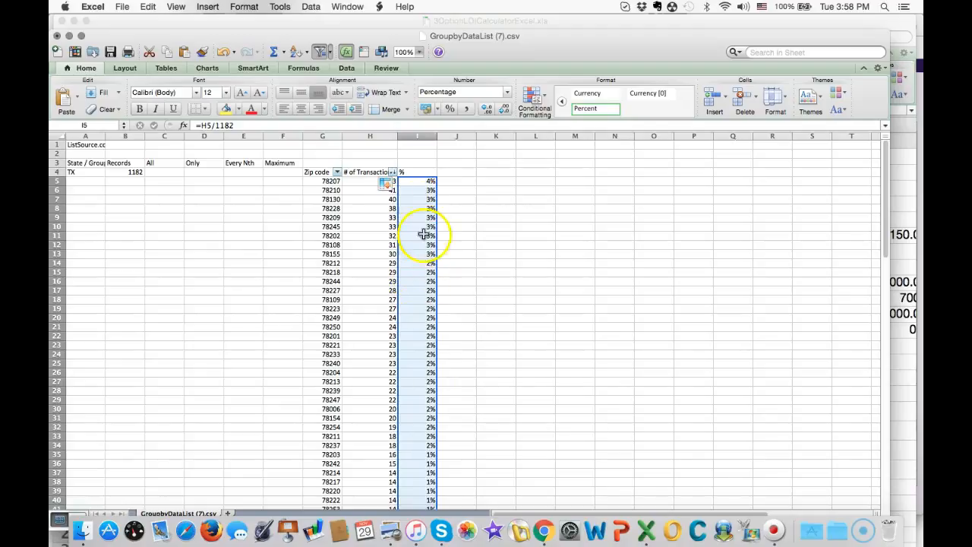
- Add the heading "Cumulative" in J4 and enter the formula =I5 in J5
click(458, 173)
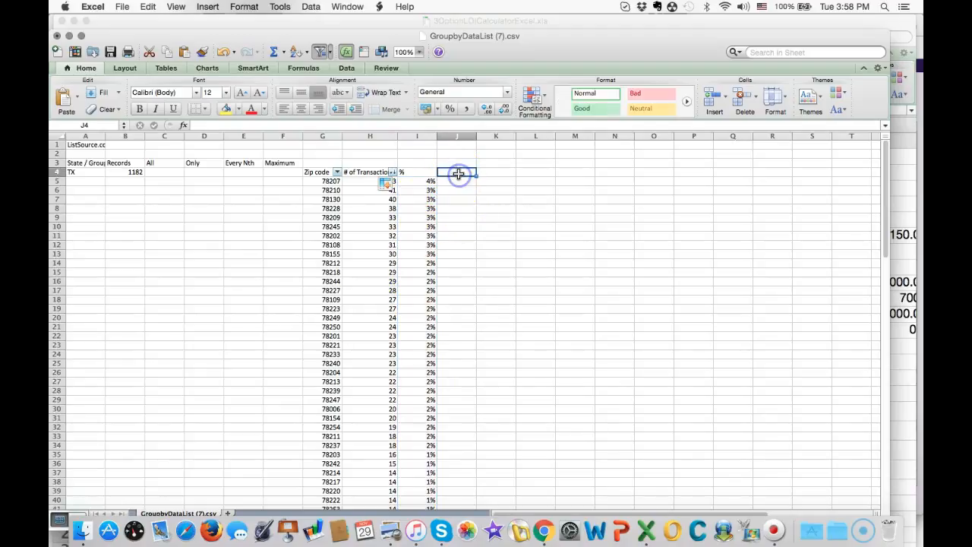
text(Cumulative)
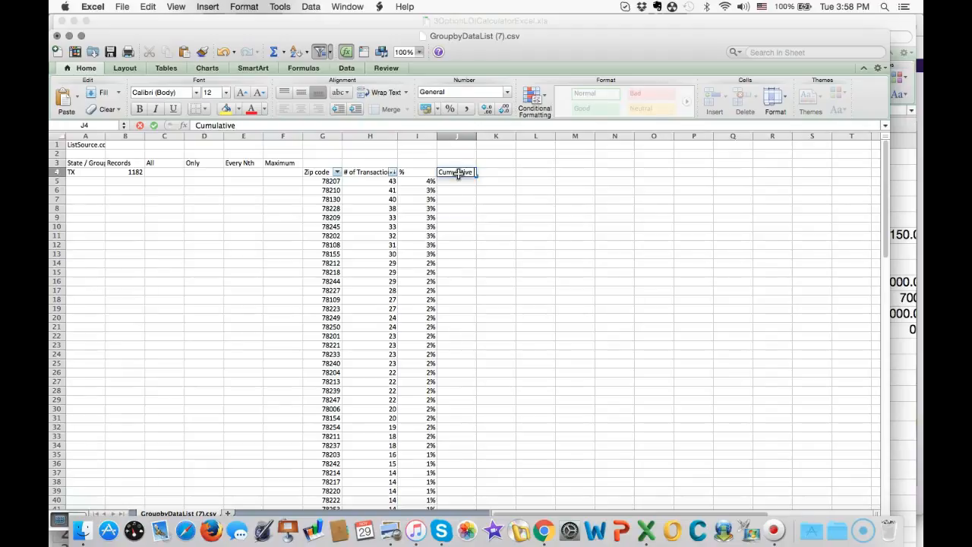
click(465, 179)
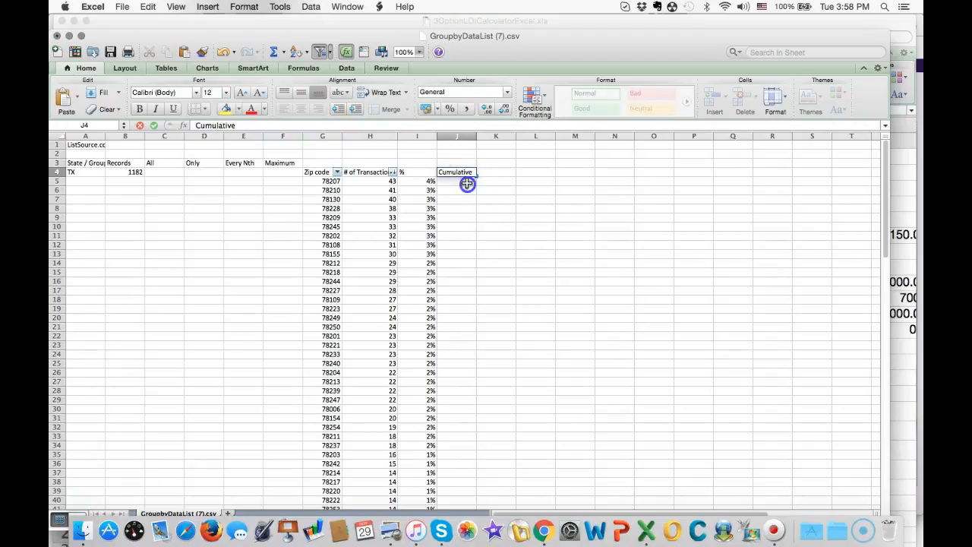
text(=)
click(431, 182)
key(Return)
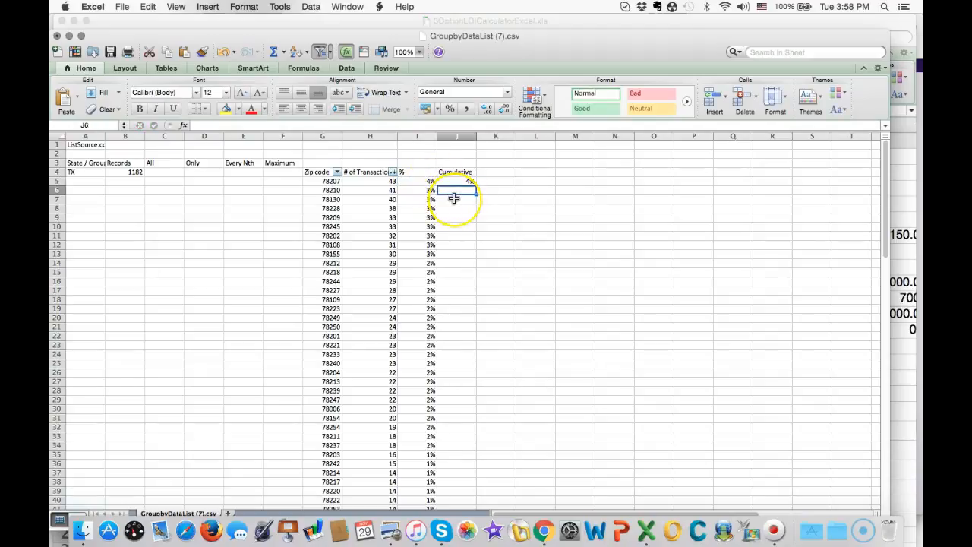
- Enter the running-total formula =I6+J5 in J6 and fill it down to the last ZIP code row
text(=)
click(431, 190)
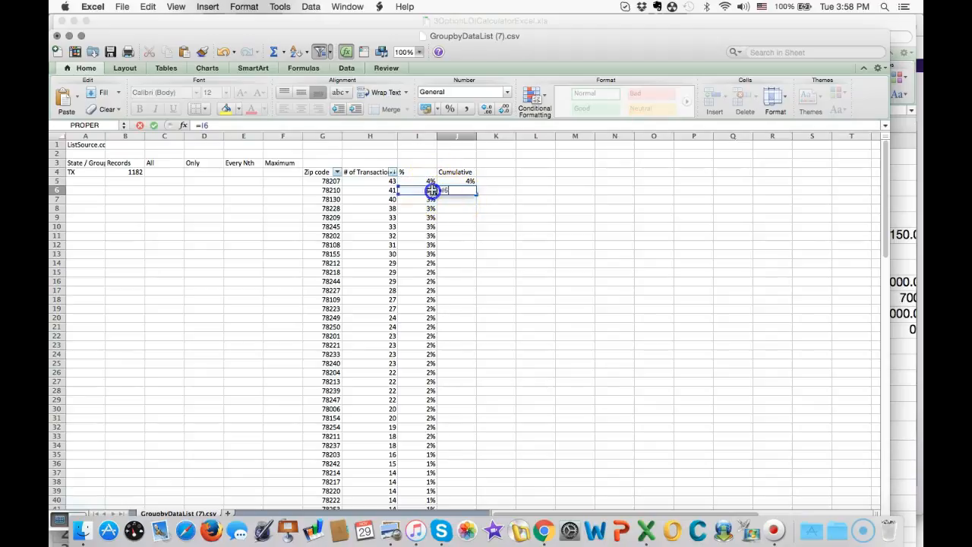
text(+)
click(463, 181)
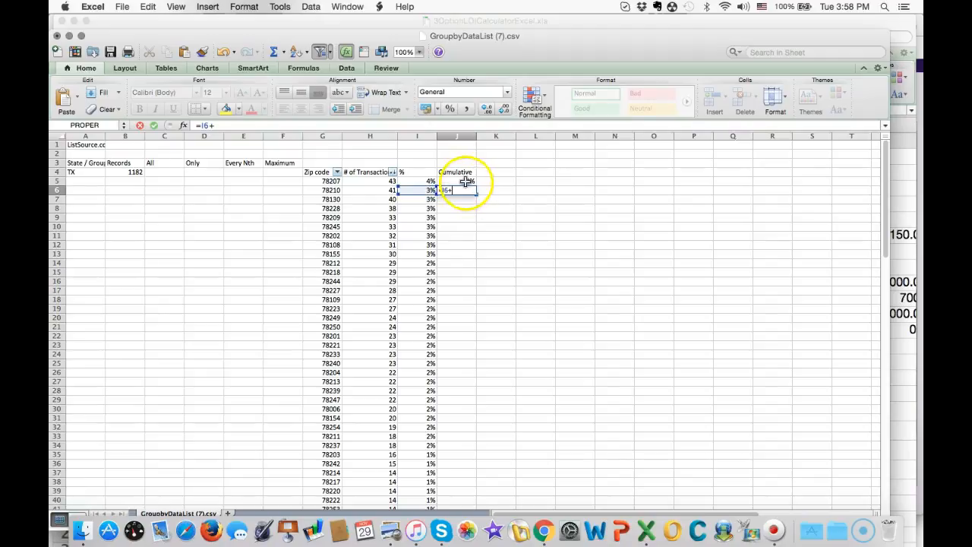
key(Return)
click(469, 190)
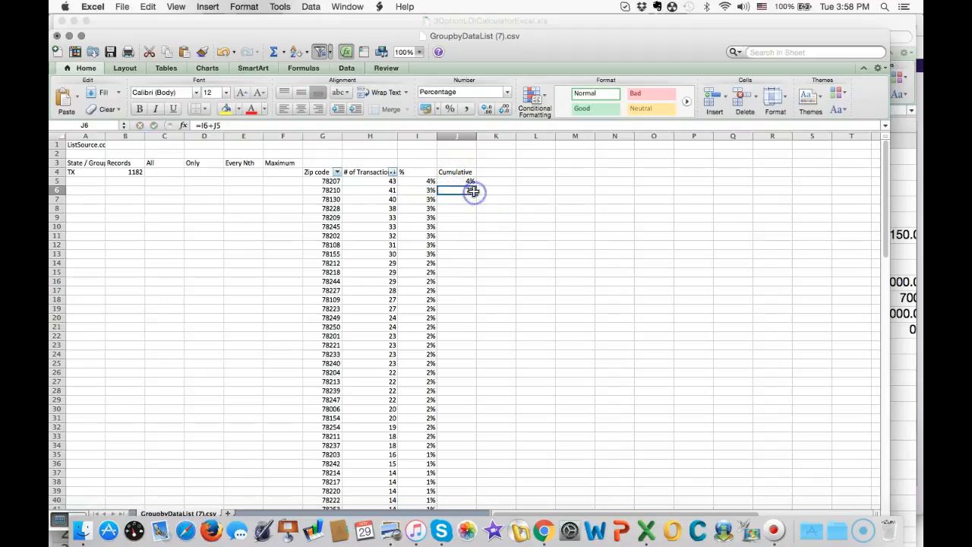
double_click(475, 194)
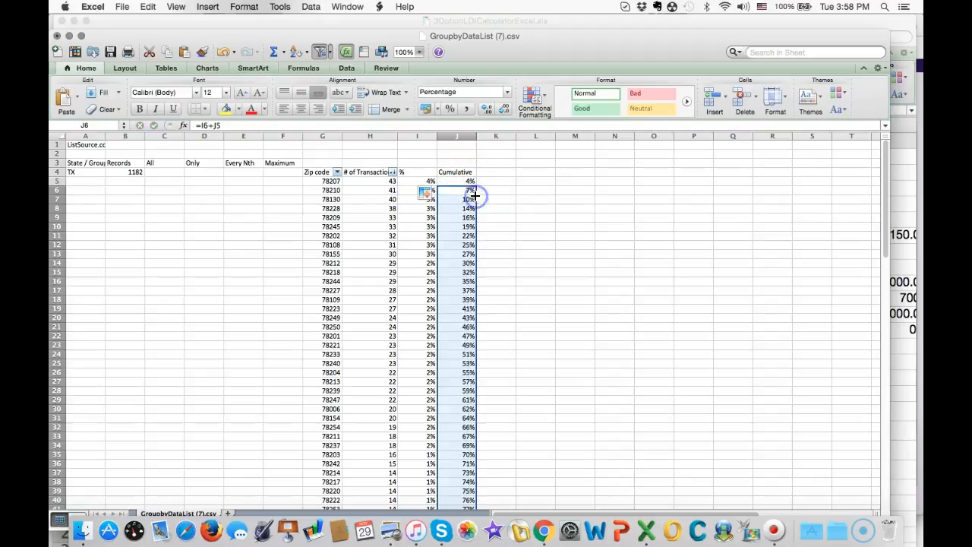
- Highlight the nine ZIP code rows with the most transactions, G5:J13, with a yellow fill
click(469, 236)
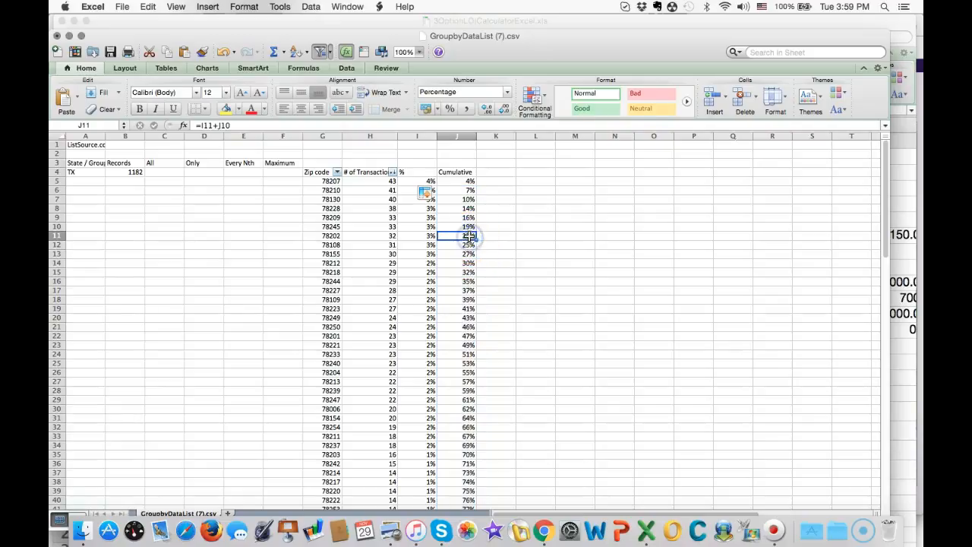
key(Down)
key(Down)
key(Down)
key(Down)
key(Down)
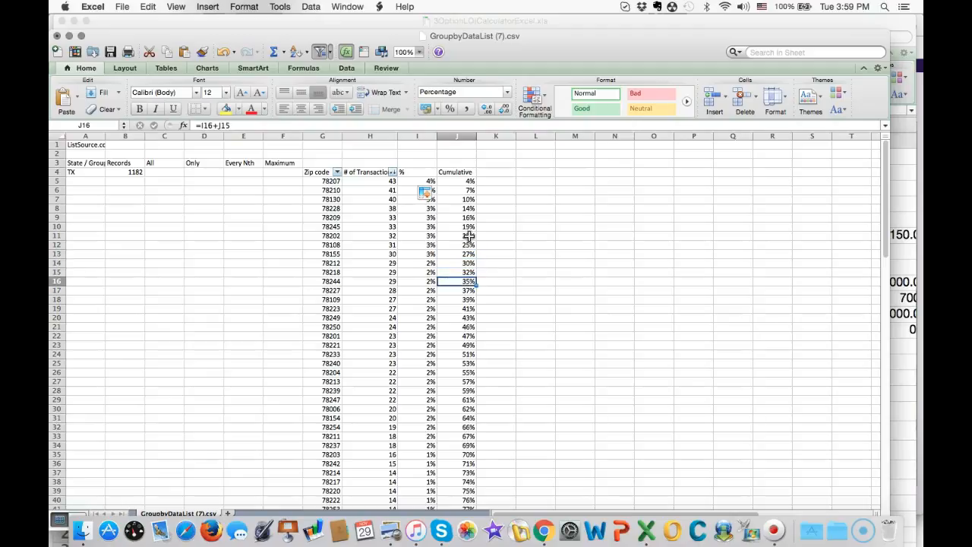
key(Up)
key(Up)
key(Up)
key(shift+Left)
key(shift+Left)
key(shift+Left)
key(shift+Up)
key(shift+Up)
key(shift+Up)
key(shift+Up)
key(shift+Up)
key(shift+Up)
key(shift+Up)
key(shift+Up)
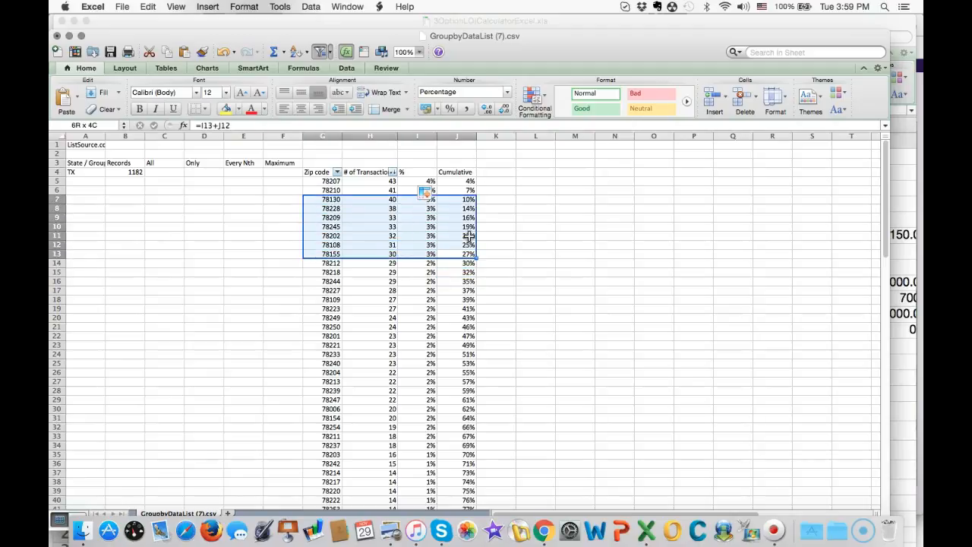
click(225, 108)
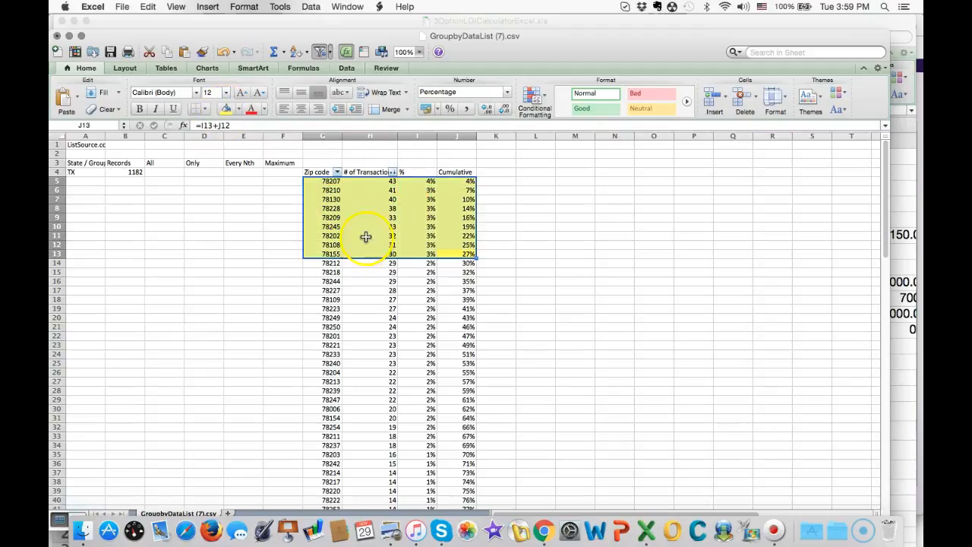
- Examine the ZIP codes with the fewest transactions at the end of the sorted list and return to the top rows
scroll(392, 303, down, 6)
scroll(395, 302, down, 15)
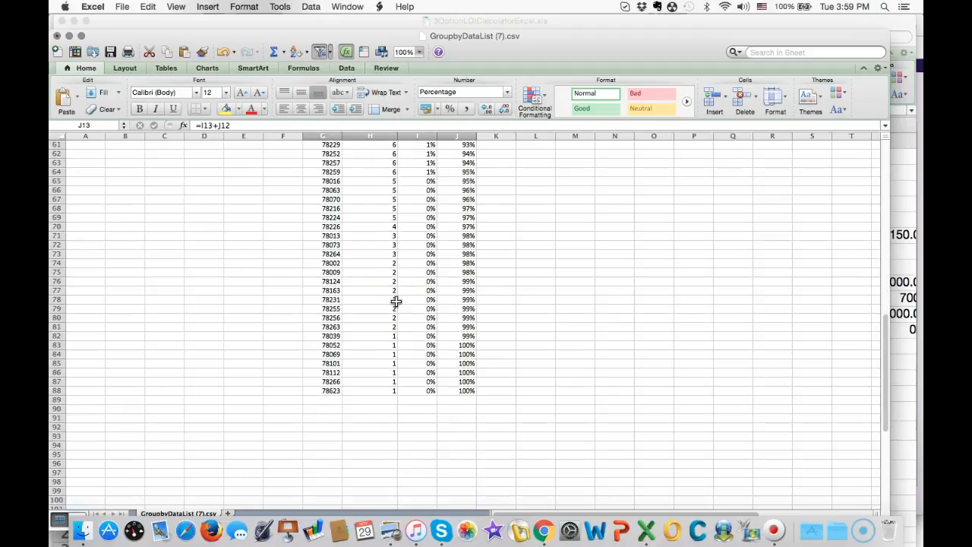
click(330, 392)
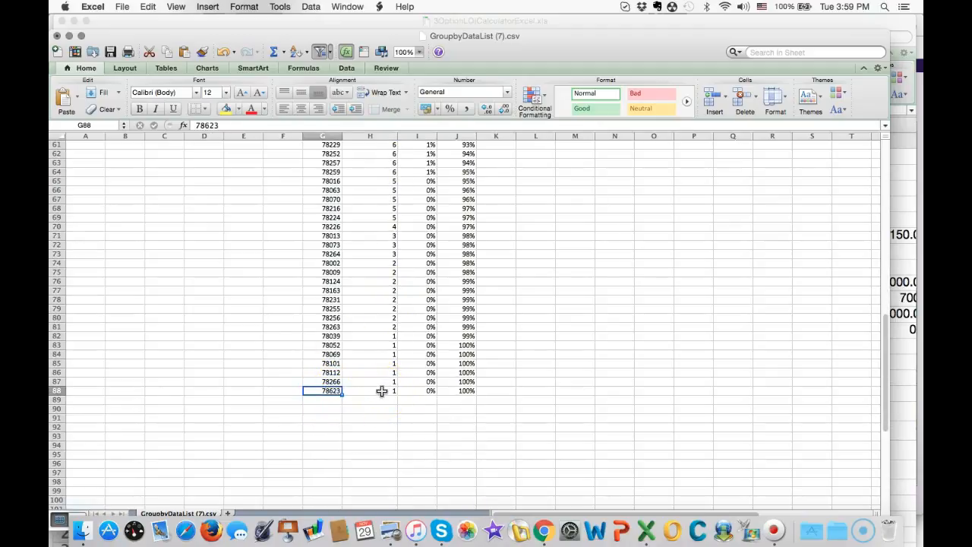
scroll(382, 391, up, 20)
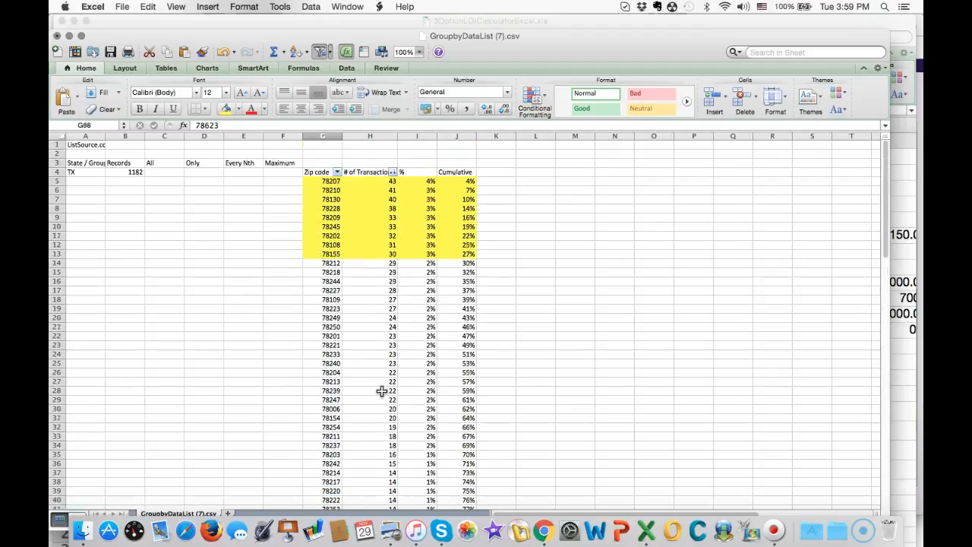